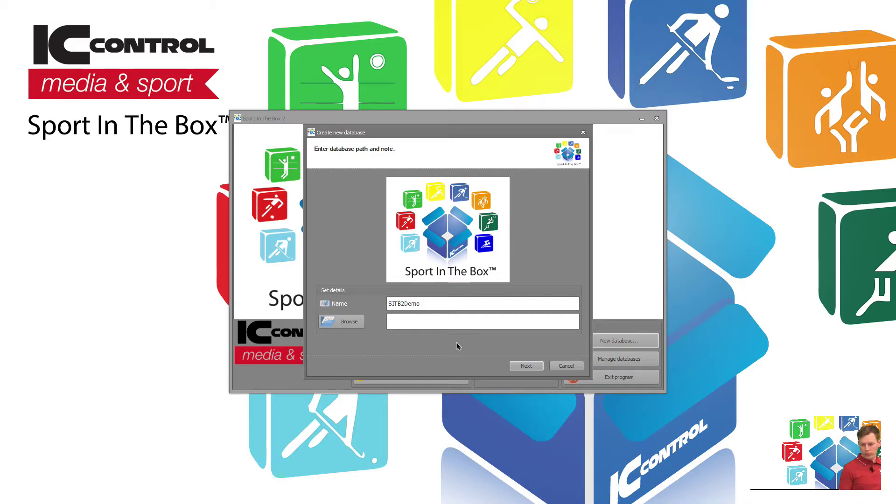
- Create the SITB2Demo database, saving it as SITB2Demo in the Packs folder
{"action": "left_click", "coordinate": [360, 322]}
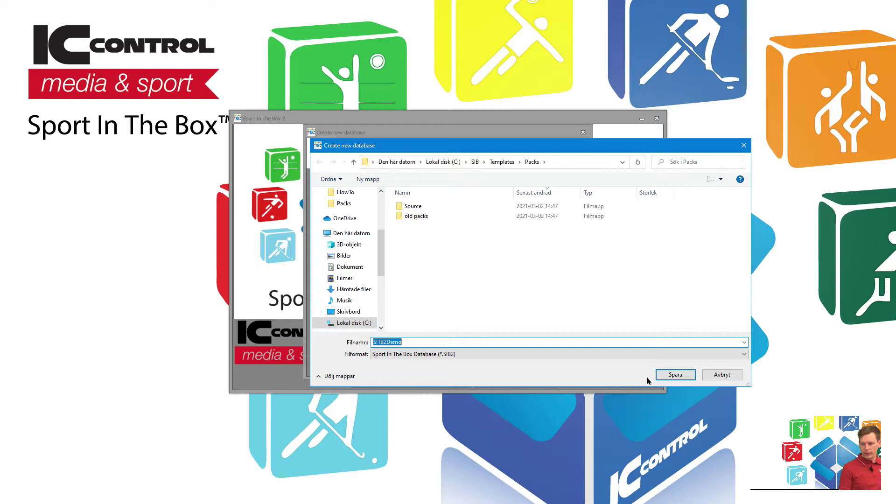
{"action": "left_click", "coordinate": [676, 375]}
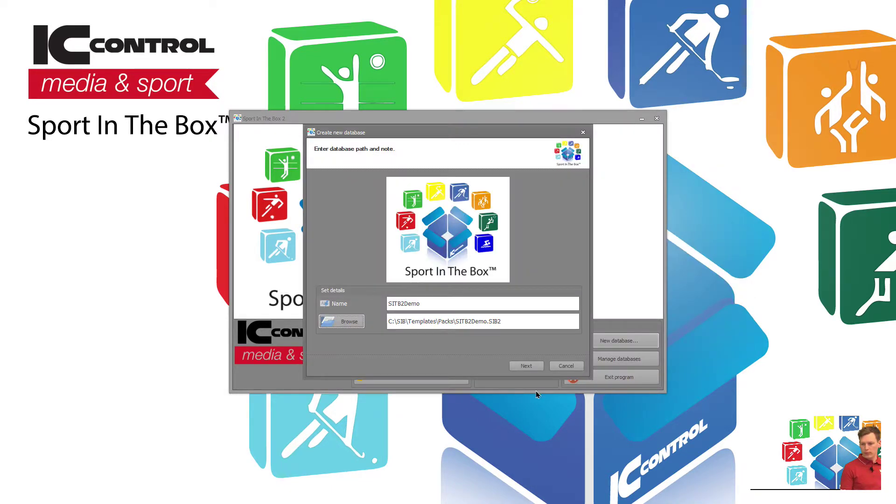
{"action": "left_click", "coordinate": [525, 366]}
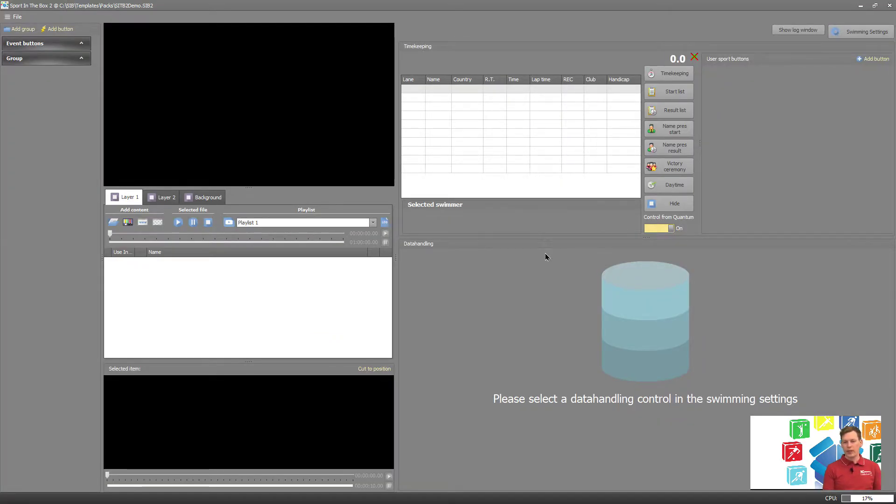
- Open the template settings and choose SwimmingScoreboard.stp from the Packs folder as the template pack to import
{"action": "left_click", "coordinate": [16, 17]}
{"action": "left_click", "coordinate": [40, 76]}
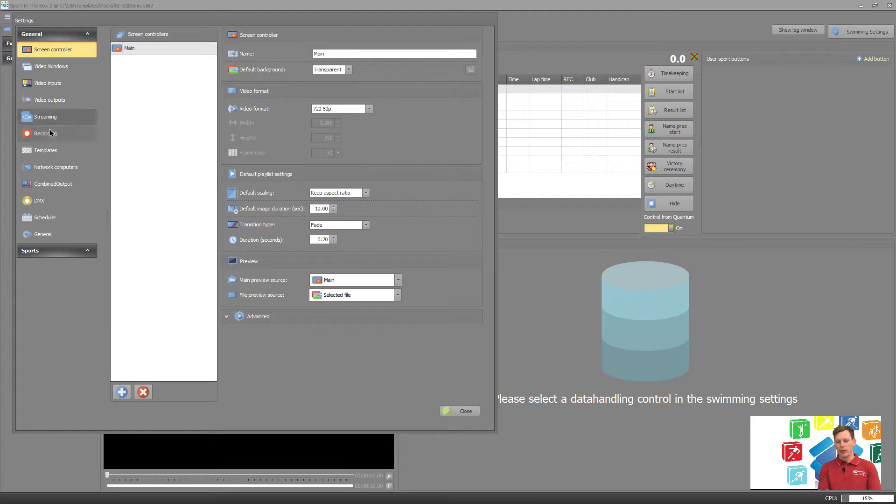
{"action": "left_click", "coordinate": [52, 155]}
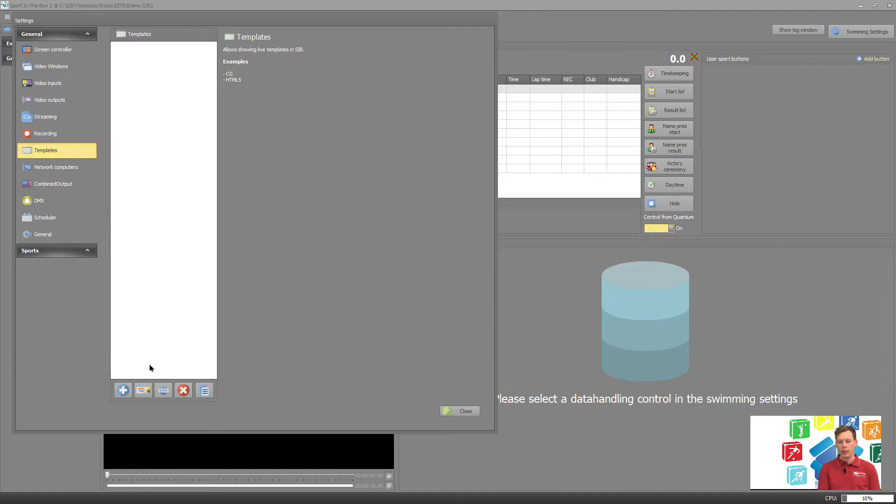
{"action": "left_click", "coordinate": [124, 390]}
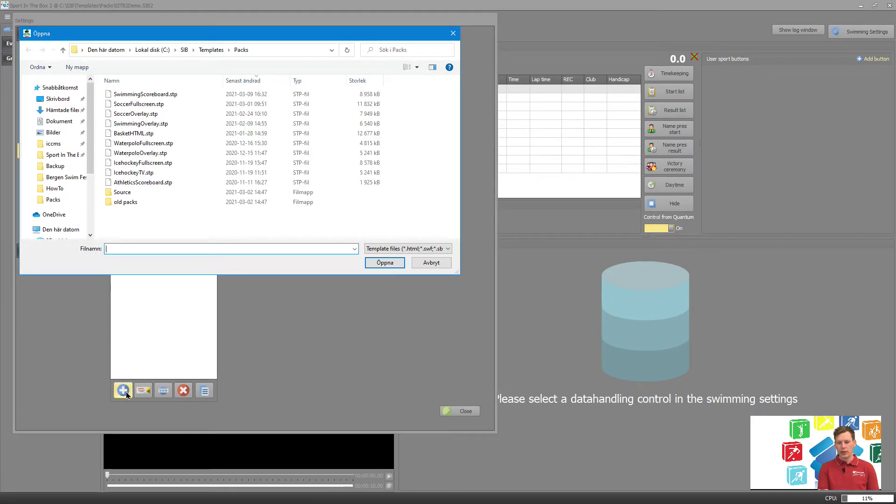
{"action": "left_click", "coordinate": [150, 94]}
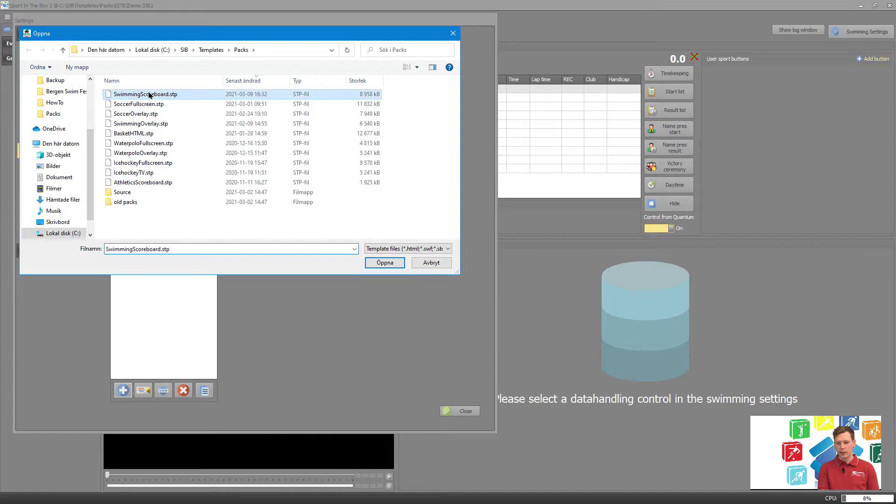
{"action": "left_click", "coordinate": [391, 264]}
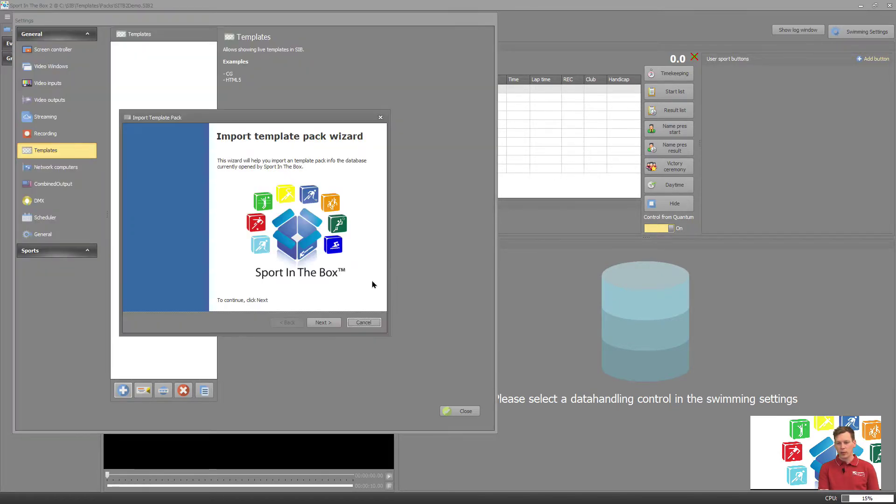
- Complete the template pack import with the Main screen controller selected for playback
{"action": "left_click", "coordinate": [323, 322]}
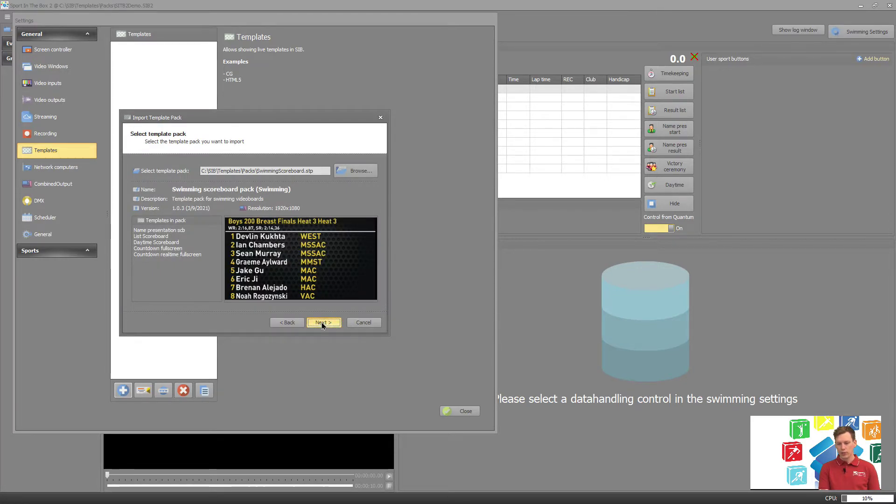
{"action": "left_click", "coordinate": [322, 324]}
{"action": "left_click", "coordinate": [322, 324]}
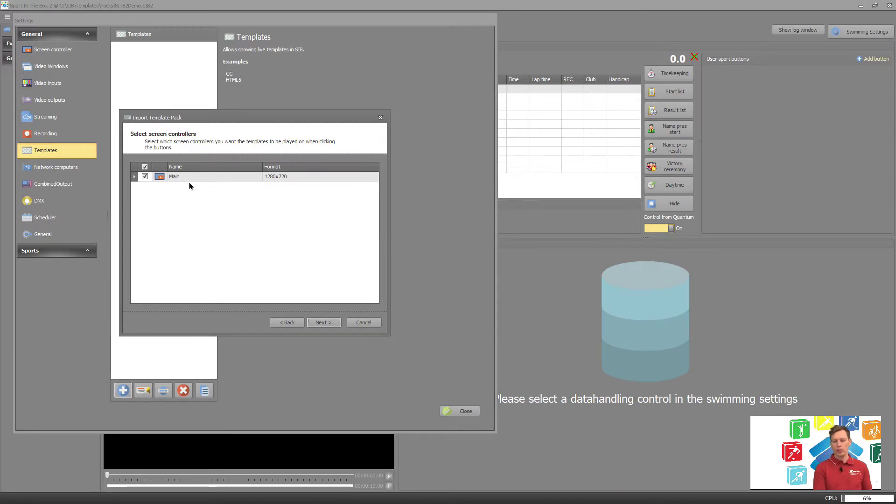
{"action": "left_click", "coordinate": [324, 323]}
{"action": "left_click", "coordinate": [323, 323]}
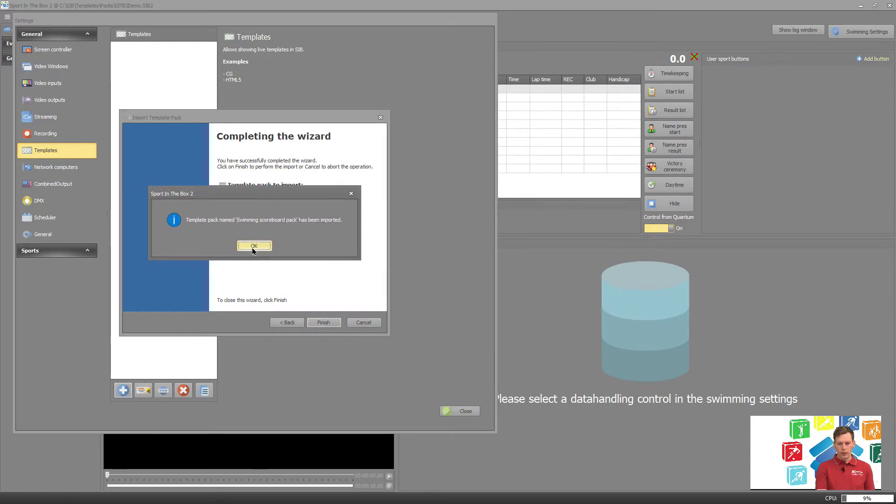
{"action": "left_click", "coordinate": [252, 248]}
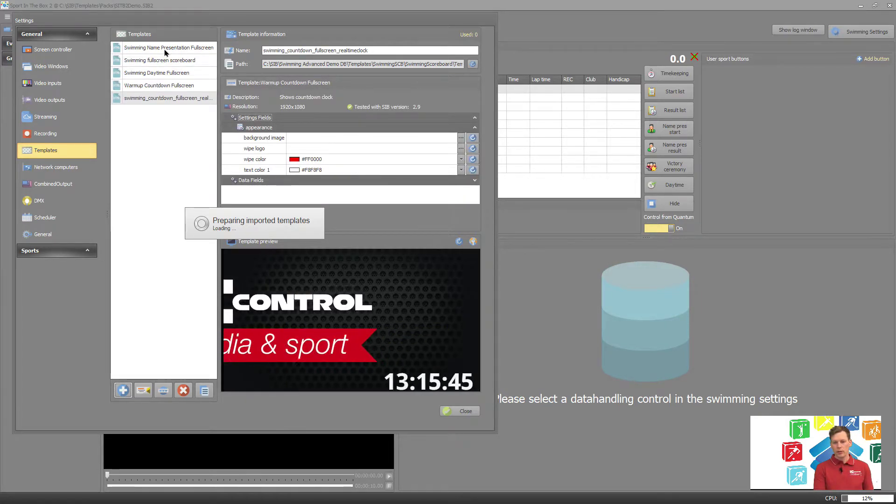
- Preview each imported swimming template, from name presentation and scoreboard to daytime and both warmup countdowns
{"action": "left_click", "coordinate": [164, 52]}
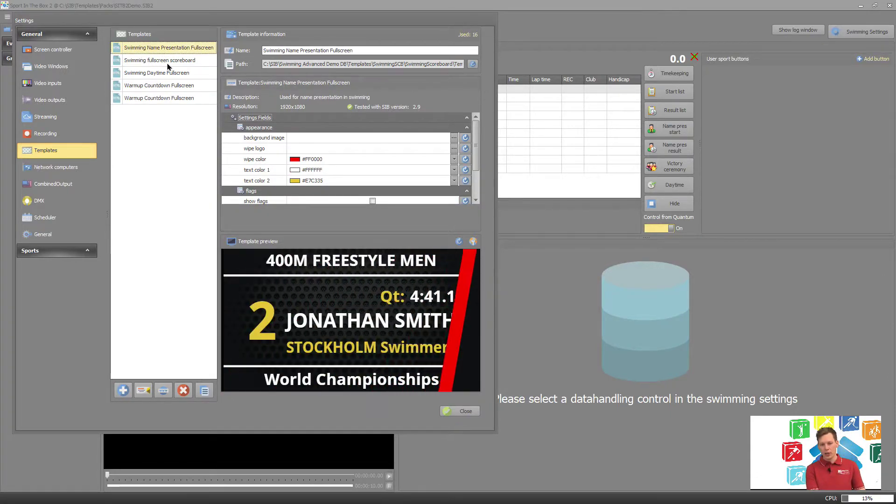
{"action": "left_click", "coordinate": [169, 63]}
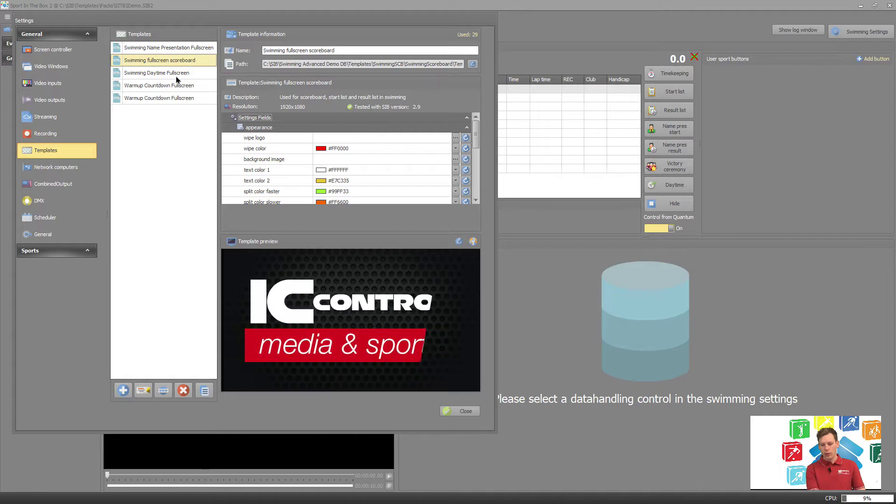
{"action": "left_click", "coordinate": [169, 74]}
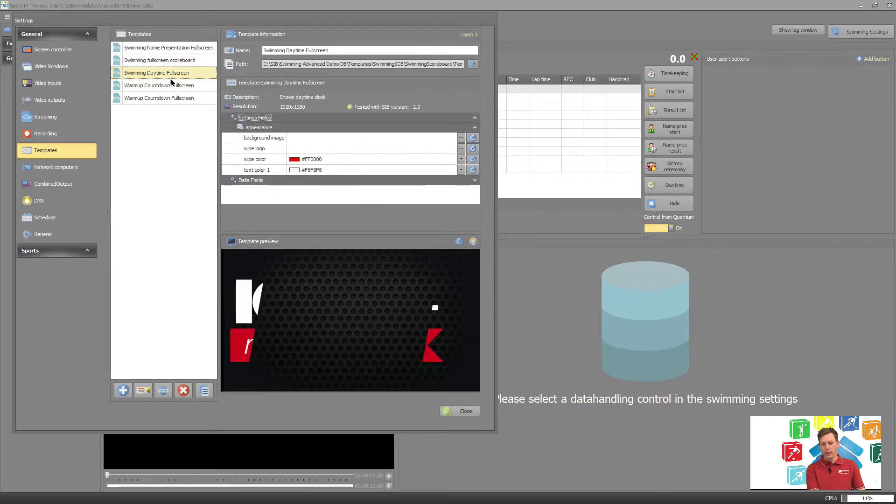
{"action": "left_click", "coordinate": [158, 87]}
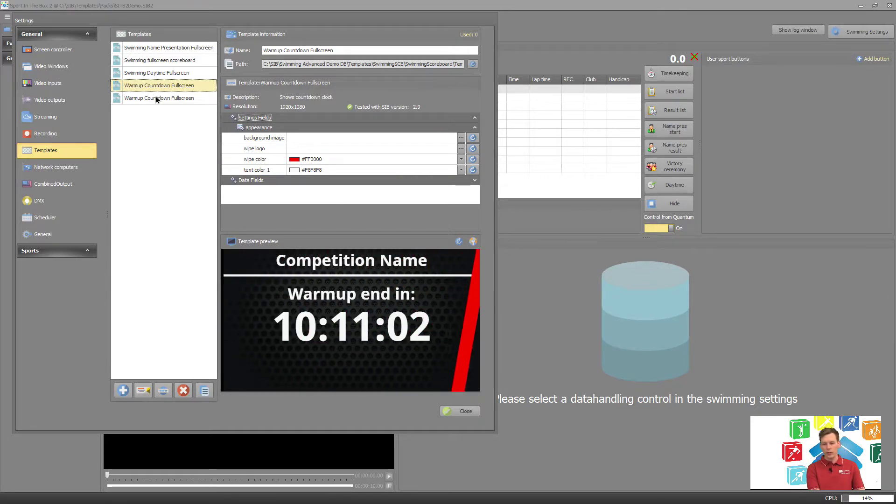
{"action": "left_click", "coordinate": [157, 98]}
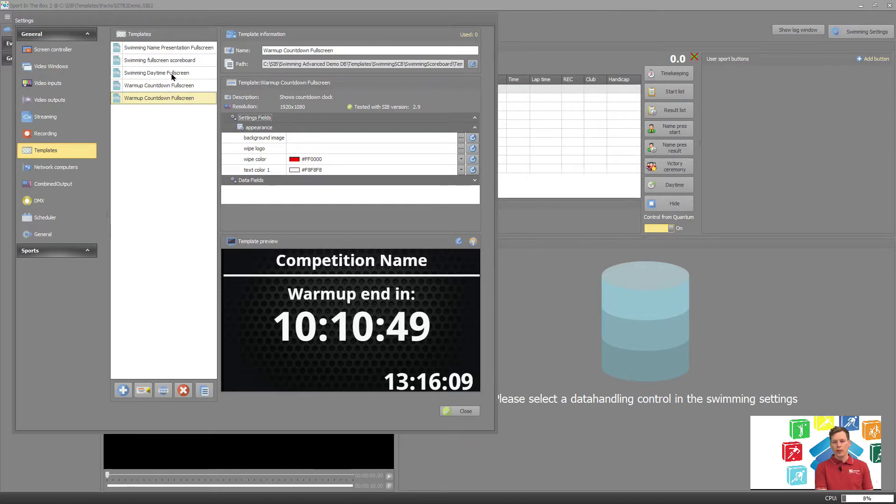
- Reset the Swimming fullscreen scoreboard template's flags folder to the default c:/sib/flags and close the settings
{"action": "left_click", "coordinate": [189, 64]}
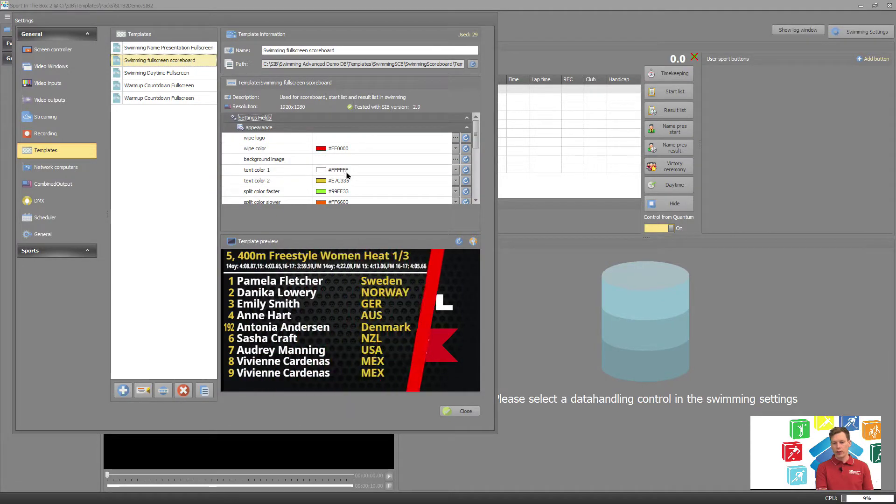
{"action": "scroll", "coordinate": [477, 164], "scroll_direction": "down", "scroll_amount": 3}
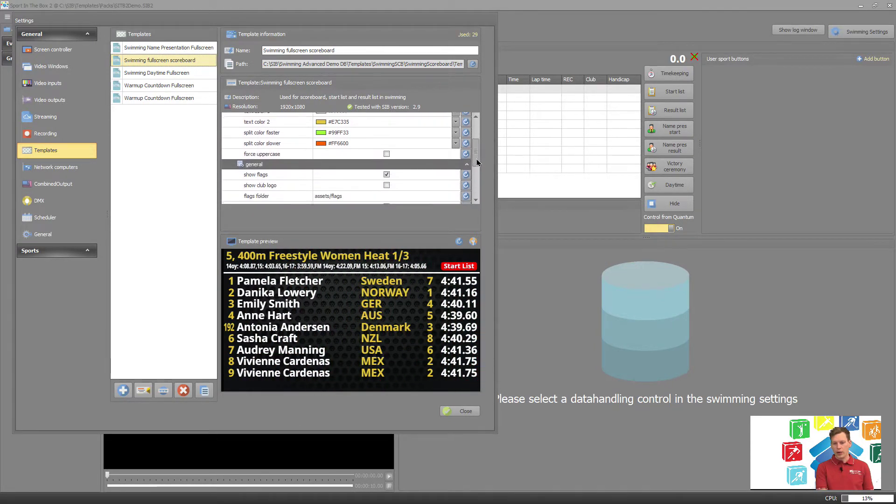
{"action": "left_click", "coordinate": [333, 192]}
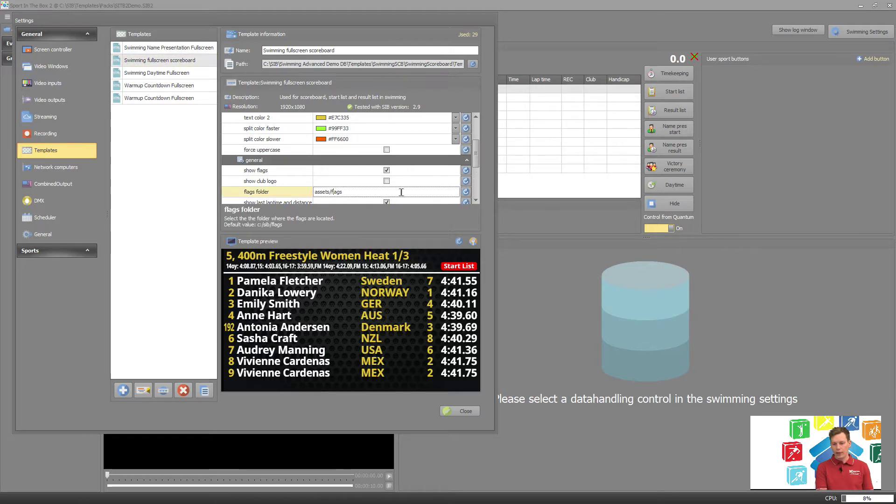
{"action": "left_click", "coordinate": [465, 192]}
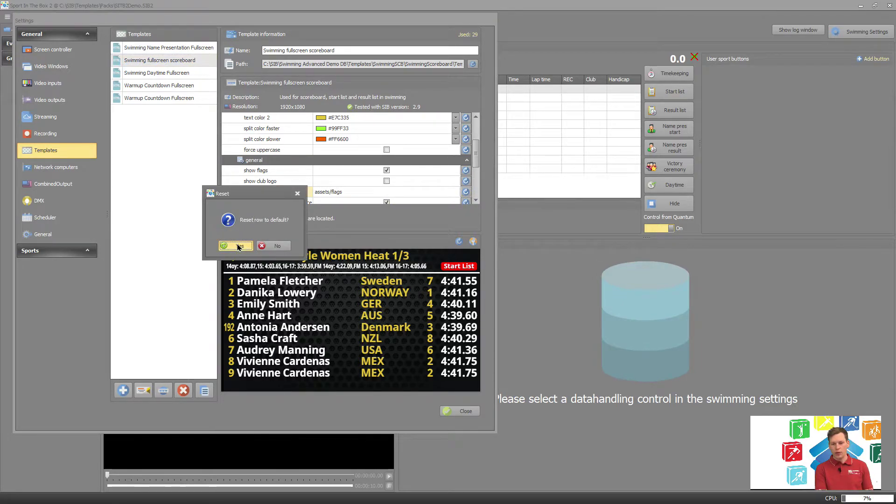
{"action": "left_click", "coordinate": [238, 246]}
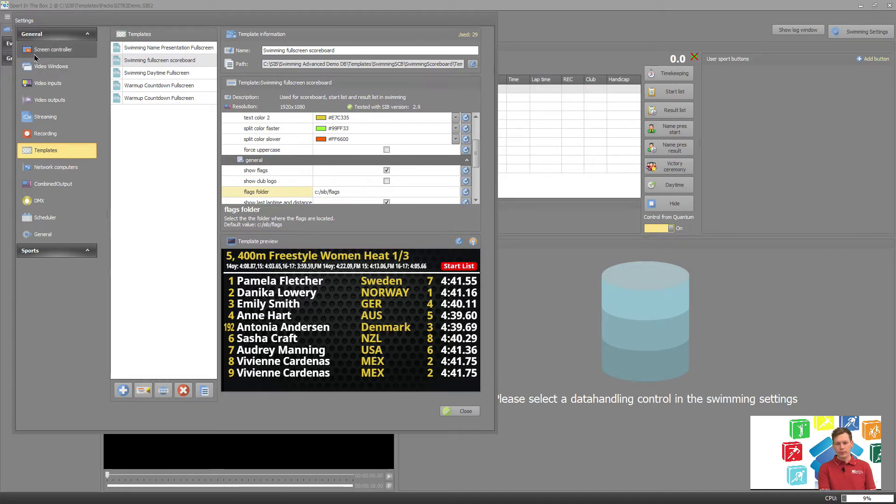
{"action": "left_click", "coordinate": [460, 415]}
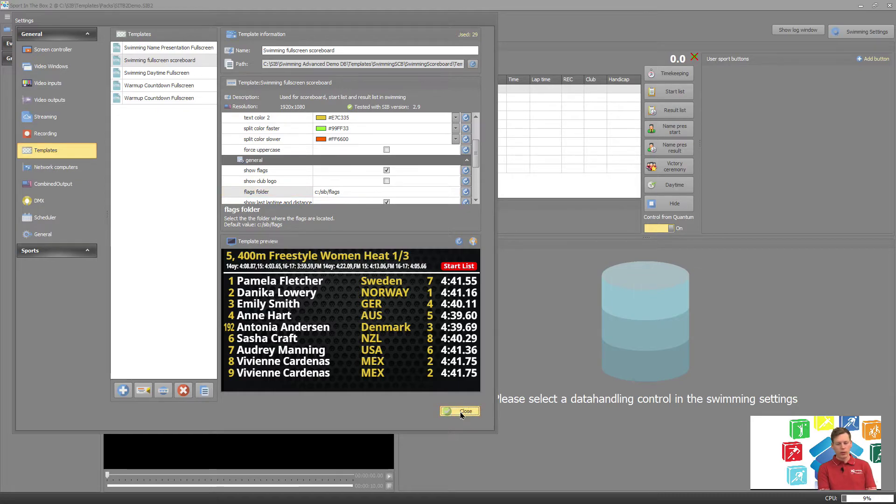
{"action": "left_click", "coordinate": [461, 413]}
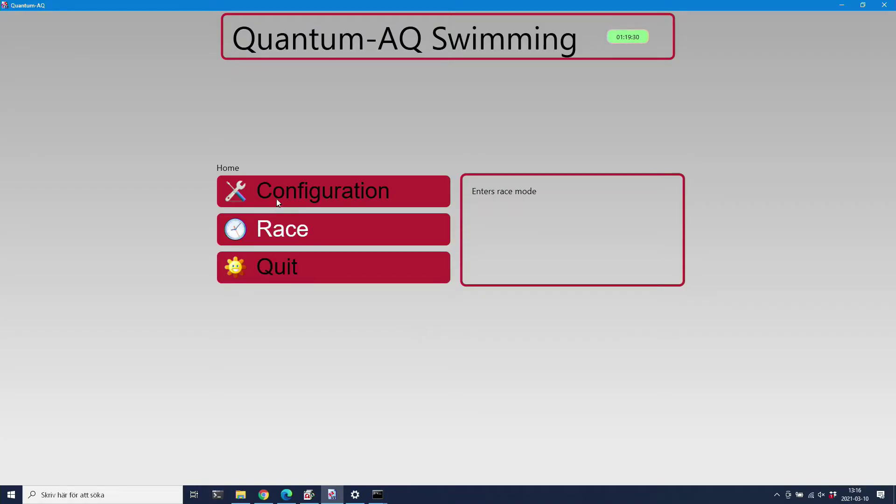
- Switch to Quantum-AQ, enter race mode and open the SampleDB meet
{"action": "left_click", "coordinate": [299, 233]}
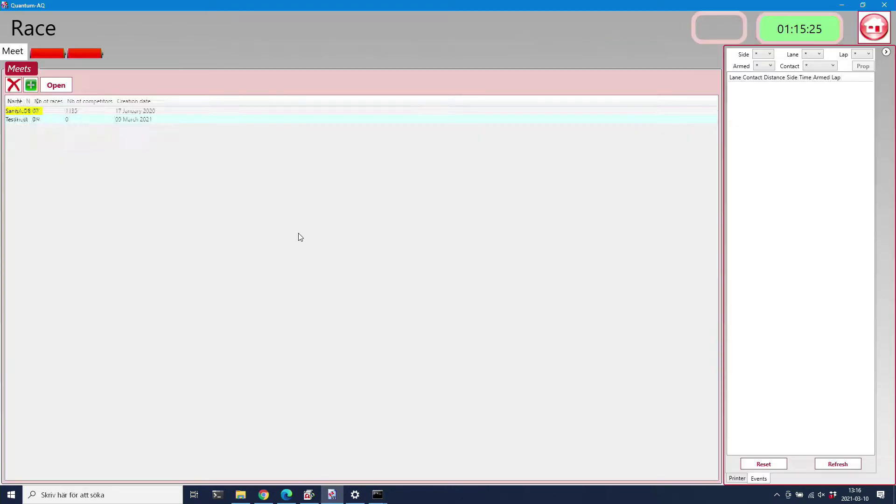
{"action": "left_click", "coordinate": [152, 115]}
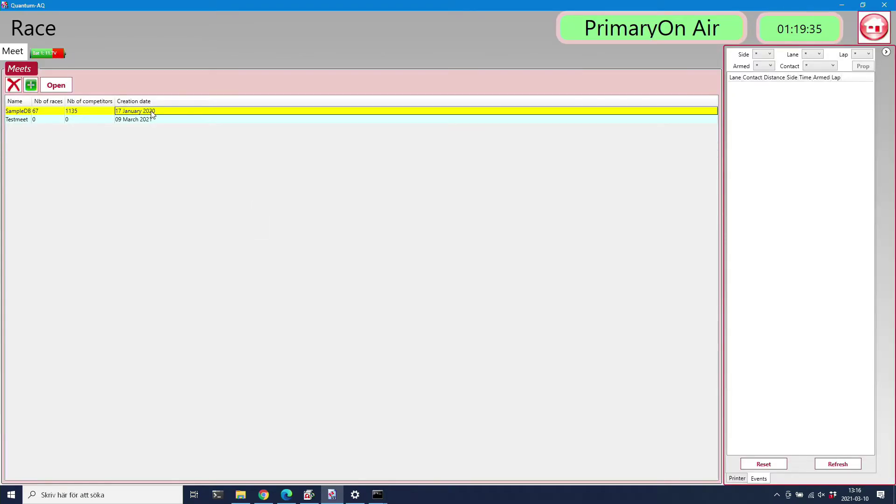
{"action": "left_click", "coordinate": [54, 86]}
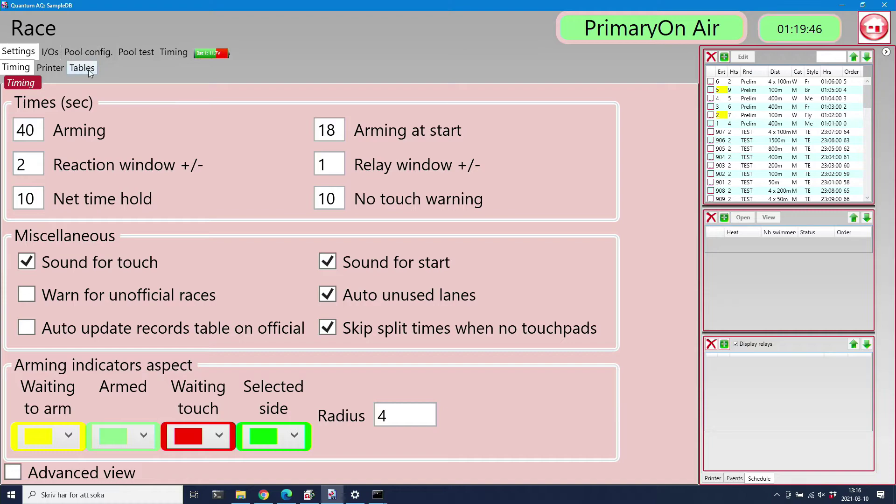
- Rename the SCB1 entry in the I/O setup to "Sport In The Box"
{"action": "left_click", "coordinate": [50, 52]}
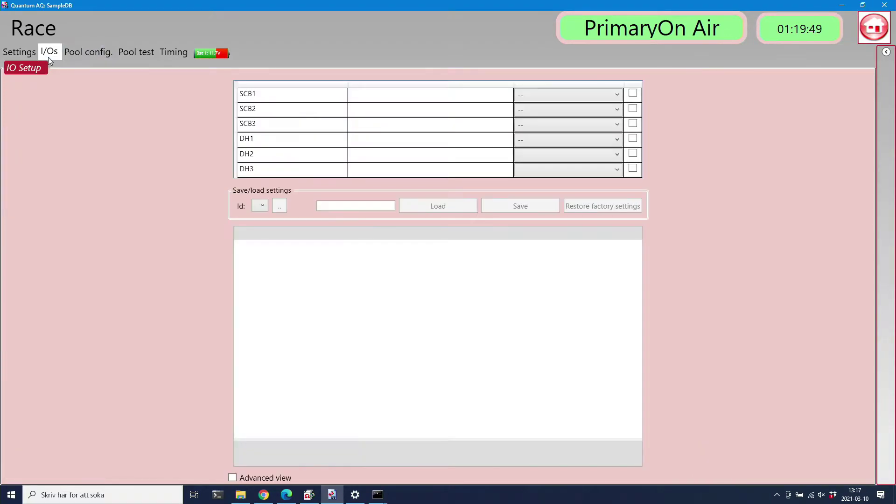
{"action": "left_click", "coordinate": [276, 95]}
{"action": "left_click", "coordinate": [275, 94]}
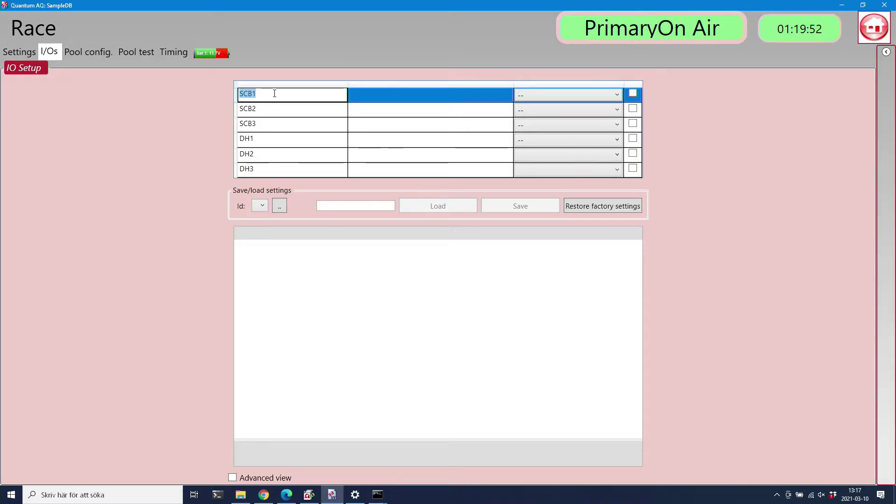
{"action": "type", "text": "Spot"}
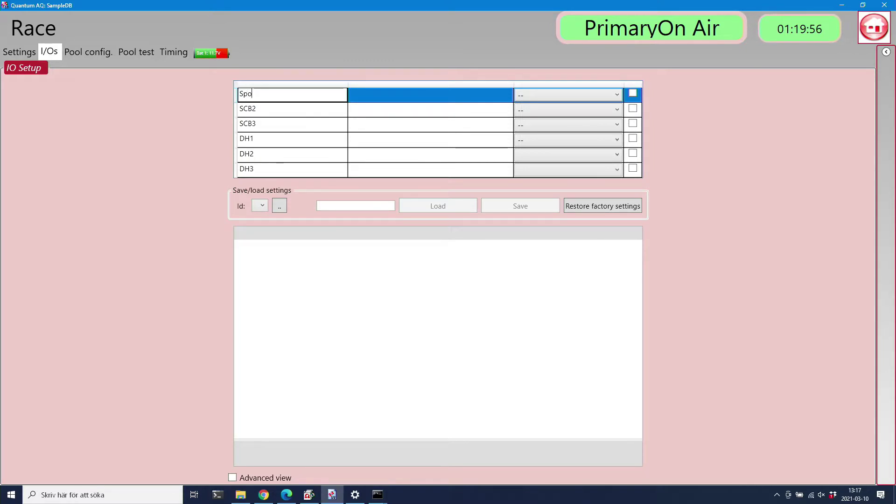
{"action": "key", "text": "BackSpace"}
{"action": "type", "text": "rt IN THe"}
{"action": "key", "text": "BackSpace"}
{"action": "key", "text": "BackSpace"}
{"action": "key", "text": "BackSpace"}
{"action": "key", "text": "BackSpace"}
{"action": "key", "text": "BackSpace"}
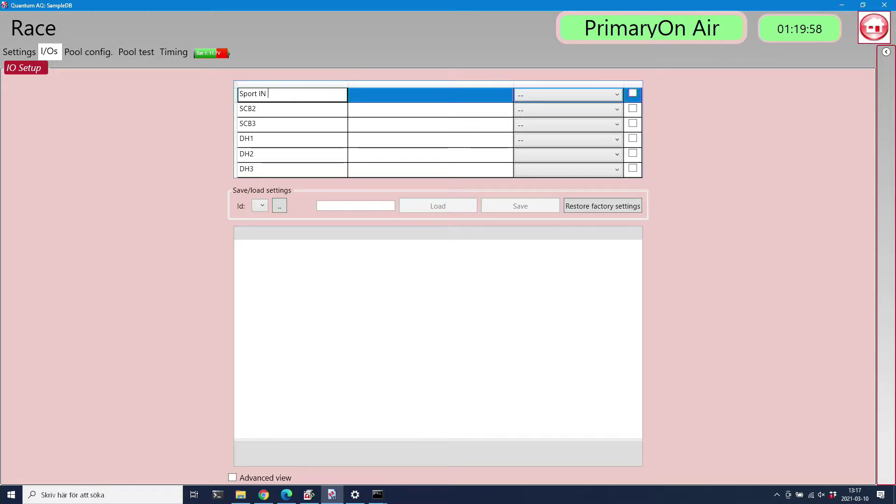
{"action": "type", "text": "m"}
{"action": "type", "text": "n THe B"}
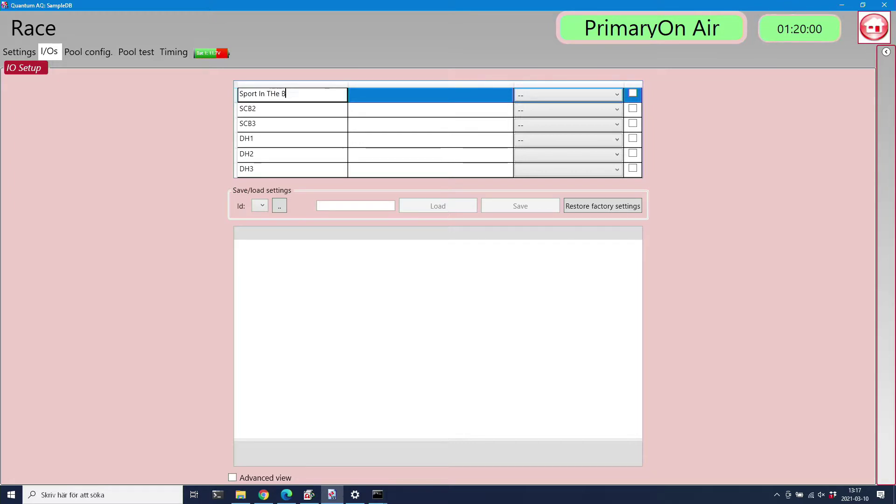
{"action": "key", "text": "BackSpace"}
{"action": "key", "text": "BackSpace"}
{"action": "type", "text": "he Box"}
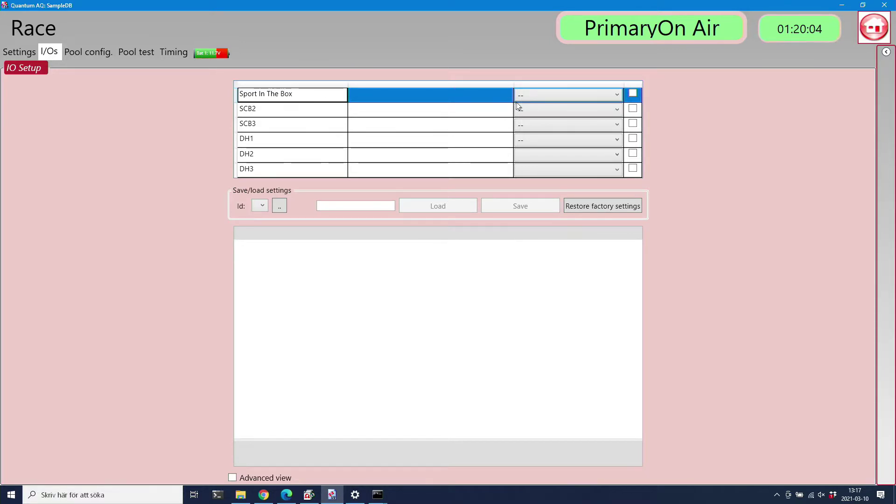
- Assign the SCB Sport In The Box protocol to the Sport In The Box entry
{"action": "left_click", "coordinate": [546, 95]}
{"action": "left_click", "coordinate": [546, 95]}
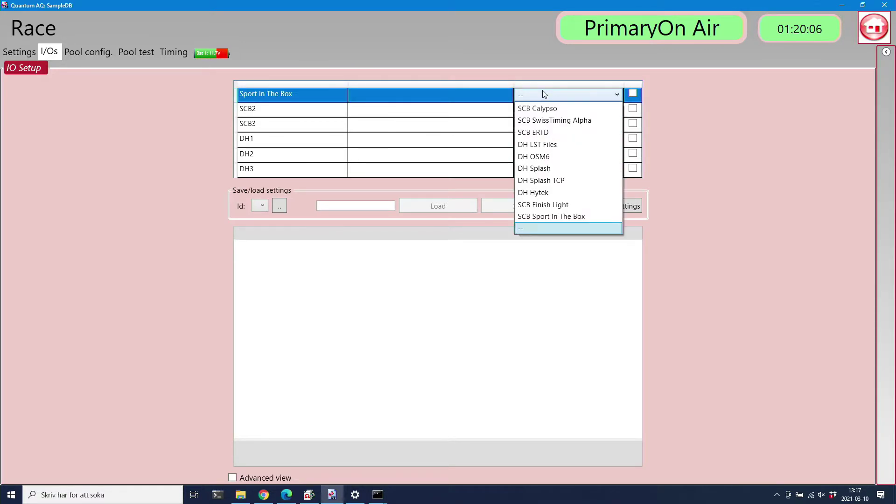
{"action": "left_click", "coordinate": [566, 222]}
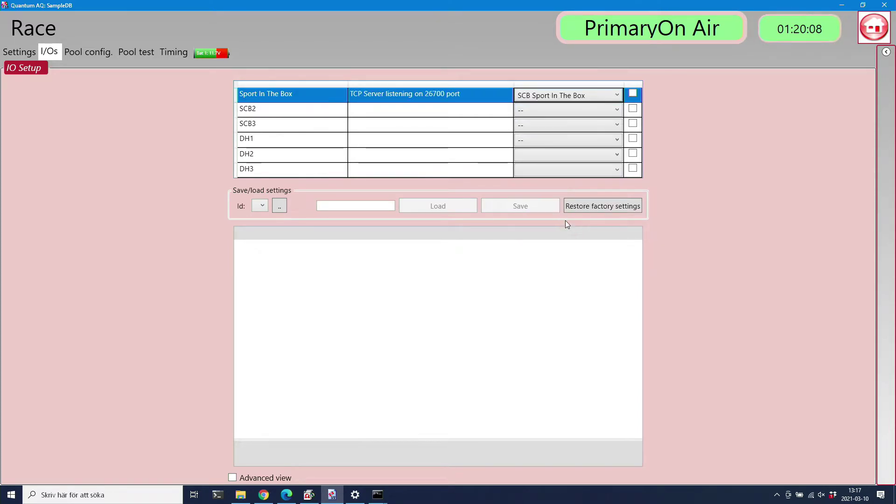
- Enable the Sport In The Box output in the I/O setup and display its SCB parameters
{"action": "left_click", "coordinate": [633, 96]}
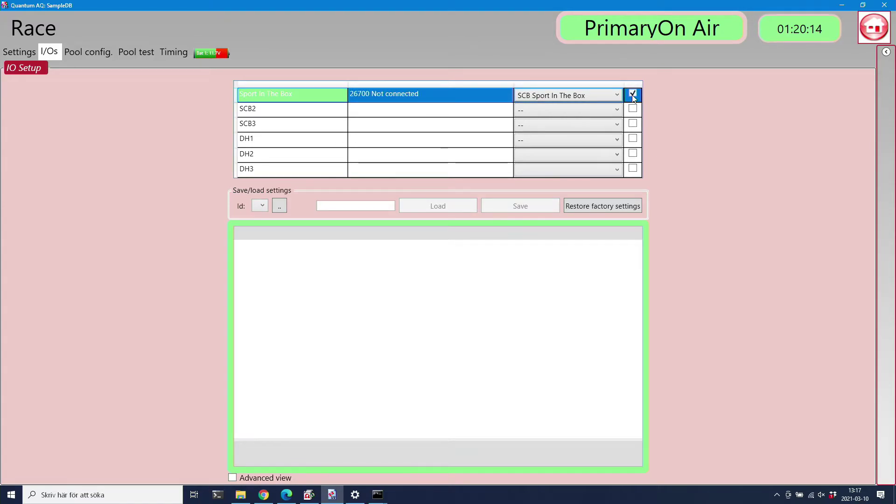
{"action": "left_click", "coordinate": [385, 123]}
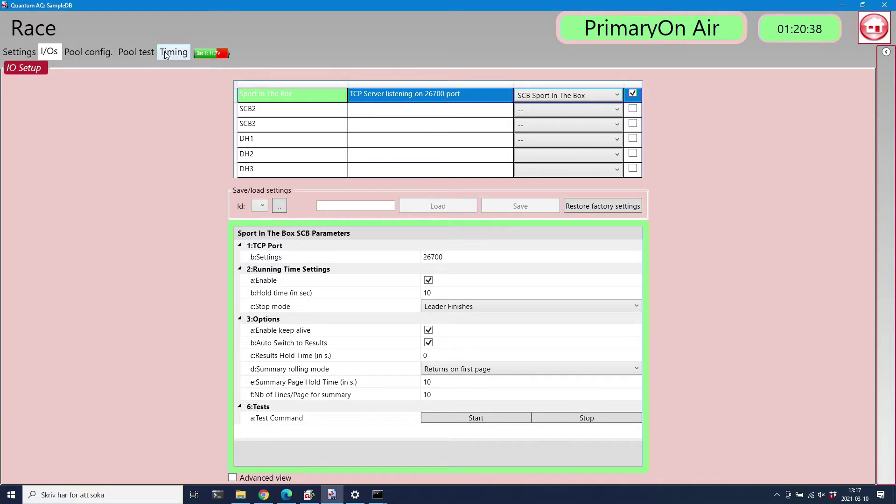
- Open the Windows Command Prompt and run ipconfig to look up the timing computer's Wi-Fi IPv4 address
{"action": "key", "text": "super"}
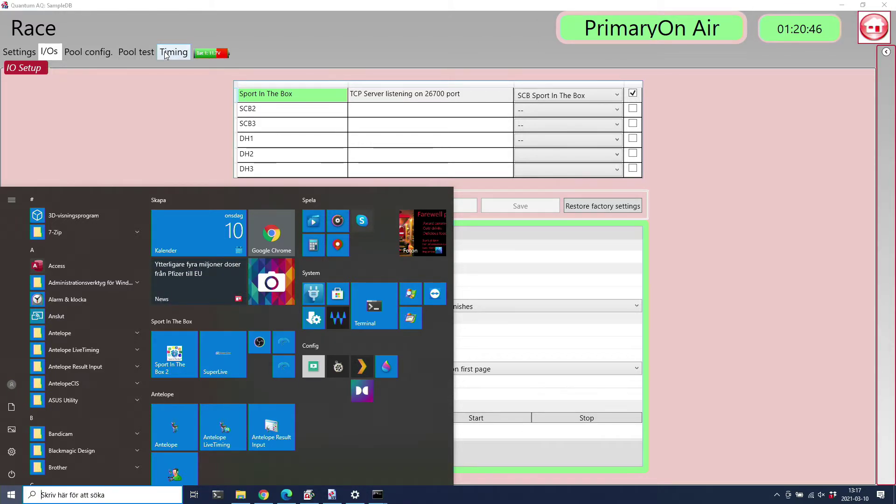
{"action": "type", "text": "cmd"}
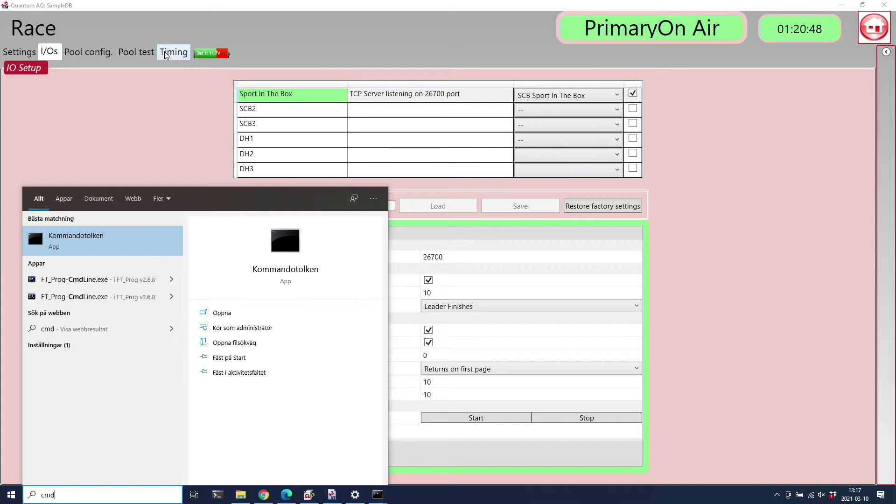
{"action": "key", "text": "Return"}
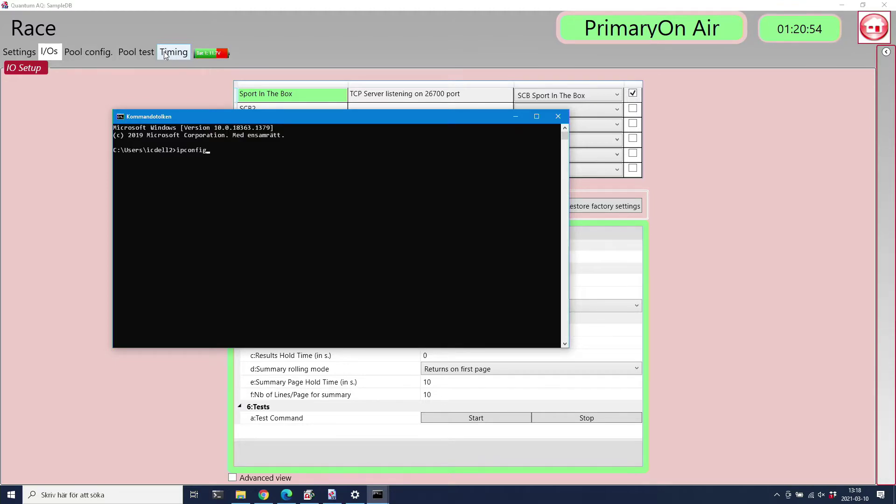
{"action": "type", "text": "ipconfig"}
{"action": "key", "text": "Return"}
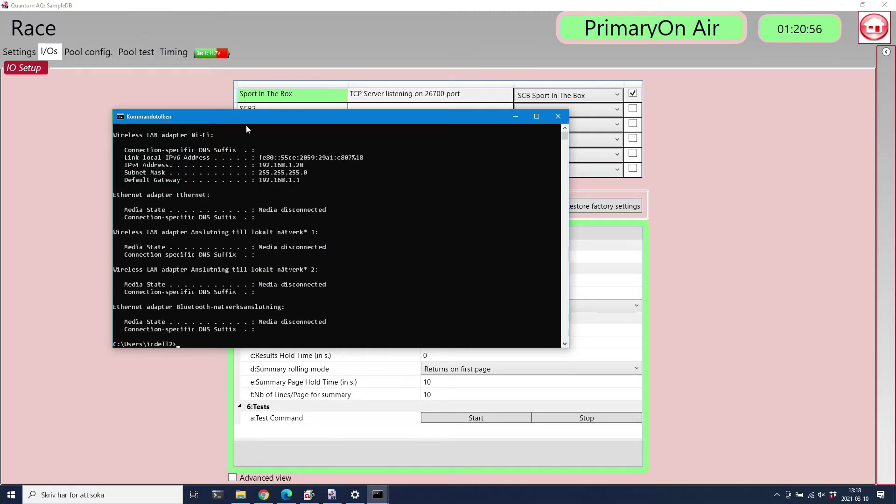
{"action": "left_click_drag", "start_coordinate": [315, 163], "coordinate": [251, 166]}
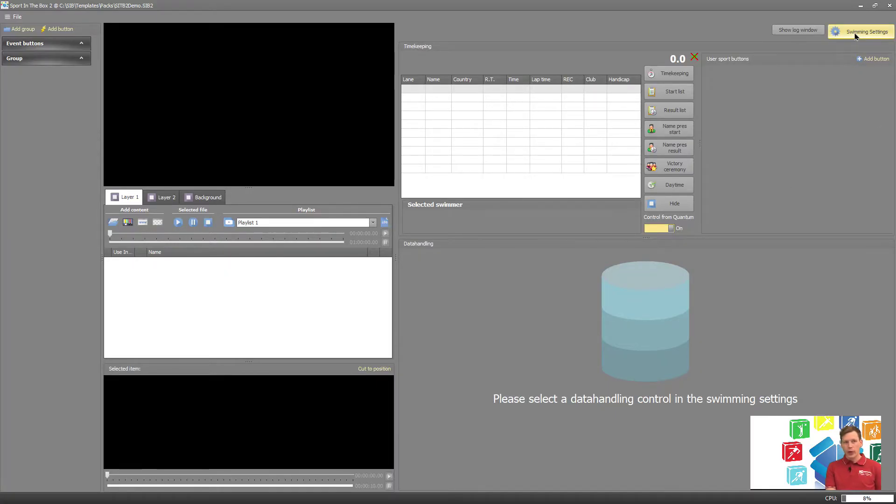
- Switch to Sport In The Box 2 and set the competition name to "Test Competition" in the swimming settings
{"action": "left_click", "coordinate": [856, 36]}
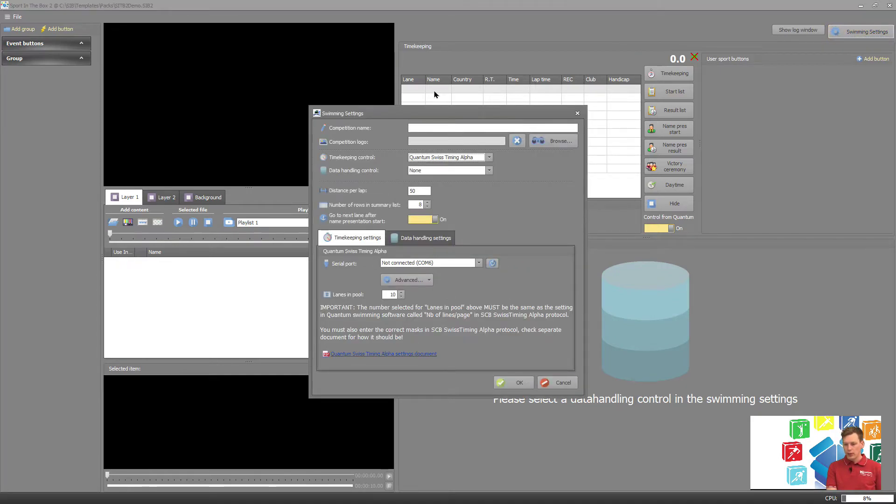
{"action": "left_click", "coordinate": [457, 126]}
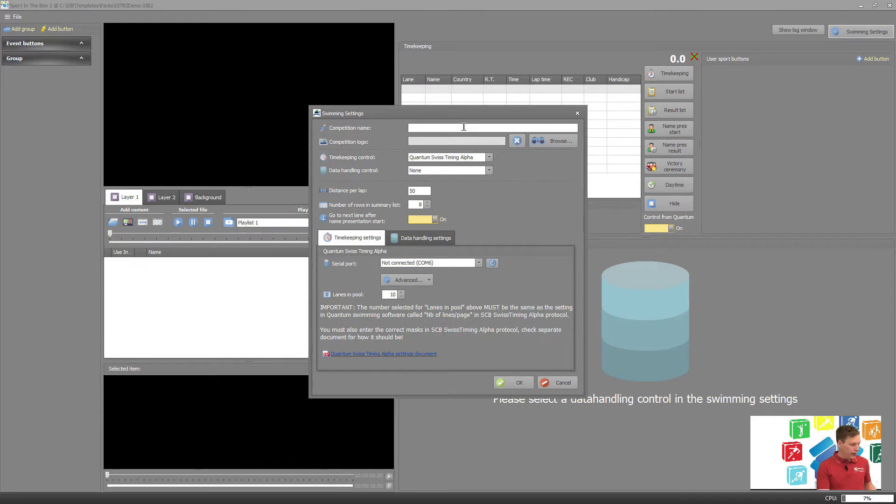
{"action": "type", "text": "Test Competition"}
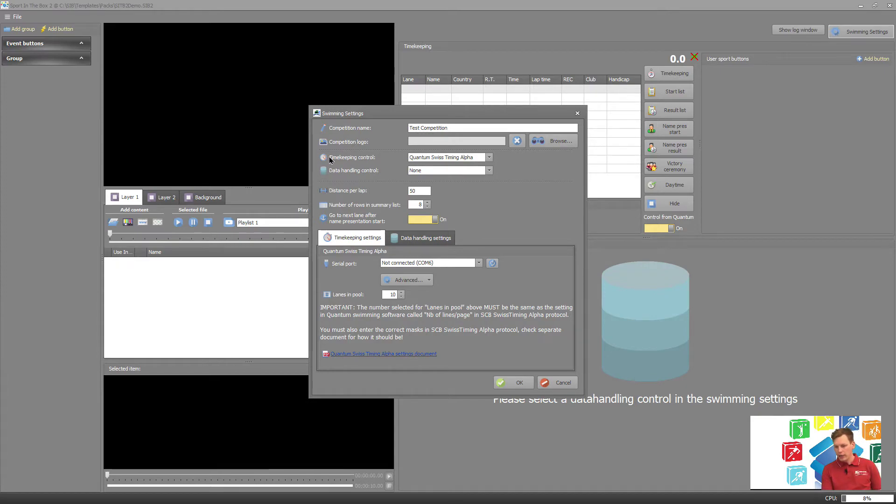
- Set the timekeeping control to Quantum Sport In The Box with Quantum IP address 192.168.1.28 and TCP port 26700, and apply the settings
{"action": "left_click", "coordinate": [445, 159]}
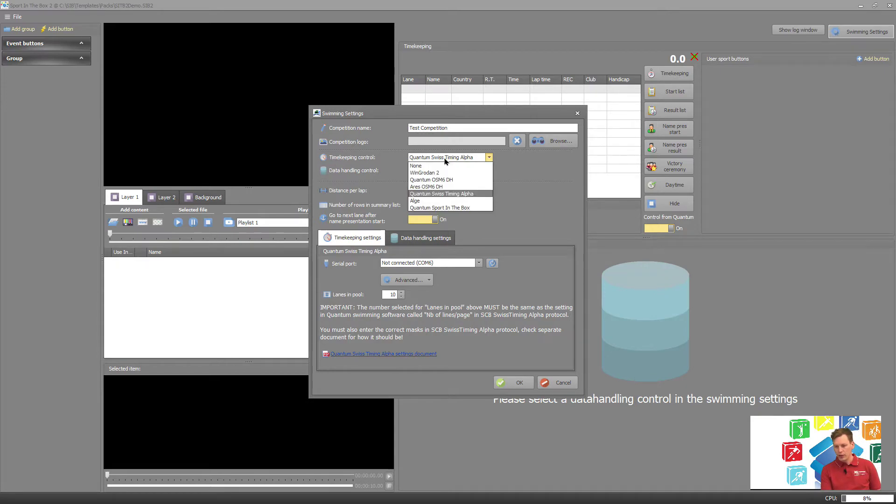
{"action": "left_click", "coordinate": [465, 208]}
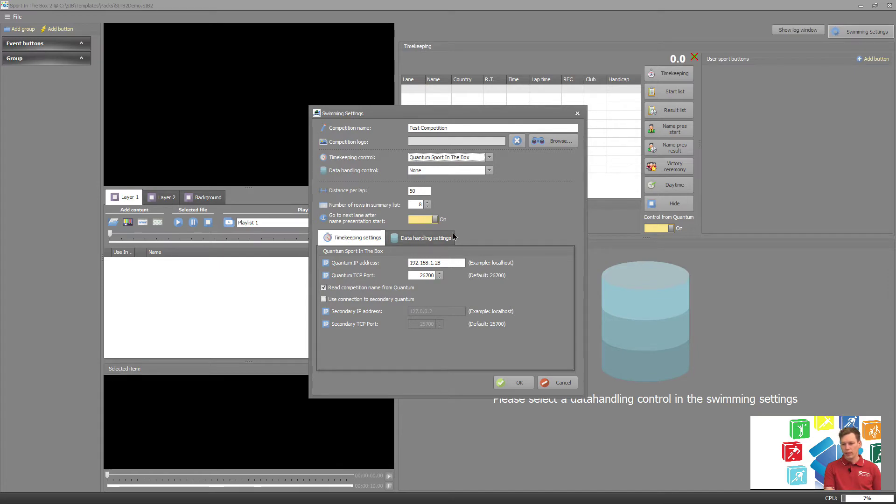
{"action": "left_click_drag", "start_coordinate": [453, 261], "coordinate": [330, 252]}
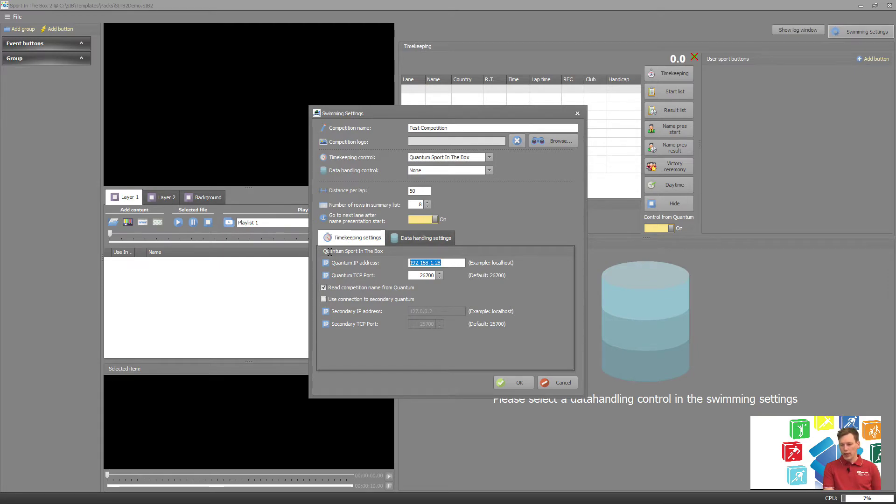
{"action": "left_click", "coordinate": [449, 266]}
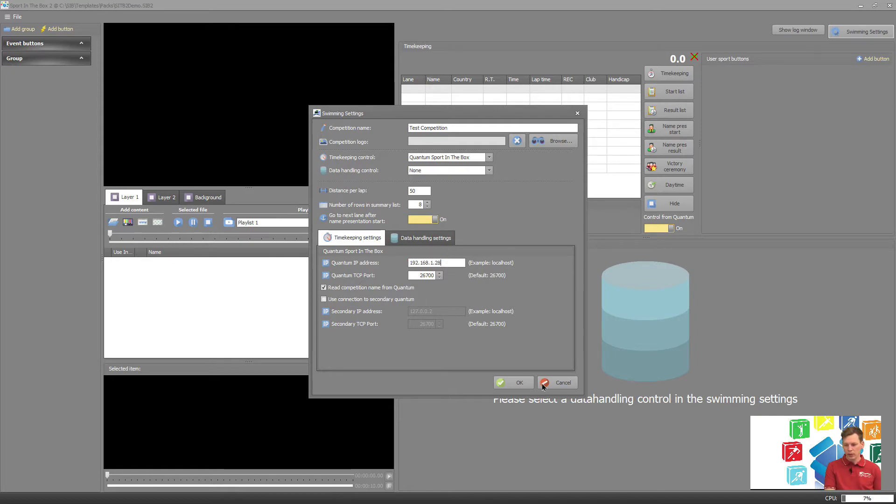
{"action": "left_click", "coordinate": [517, 384]}
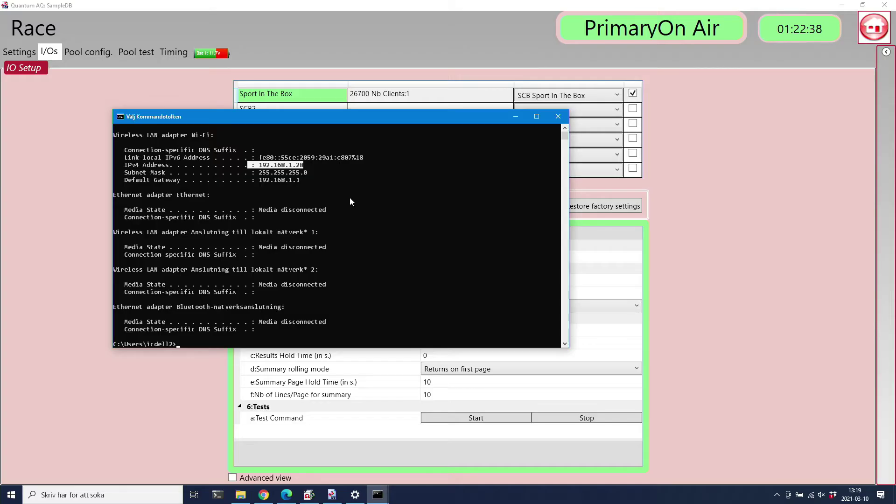
- Switch back to Quantum-AQ, minimize the Command Prompt, and open the timing view to check the Sport In The Box output's commands
{"action": "left_click", "coordinate": [507, 143]}
{"action": "left_click", "coordinate": [512, 122]}
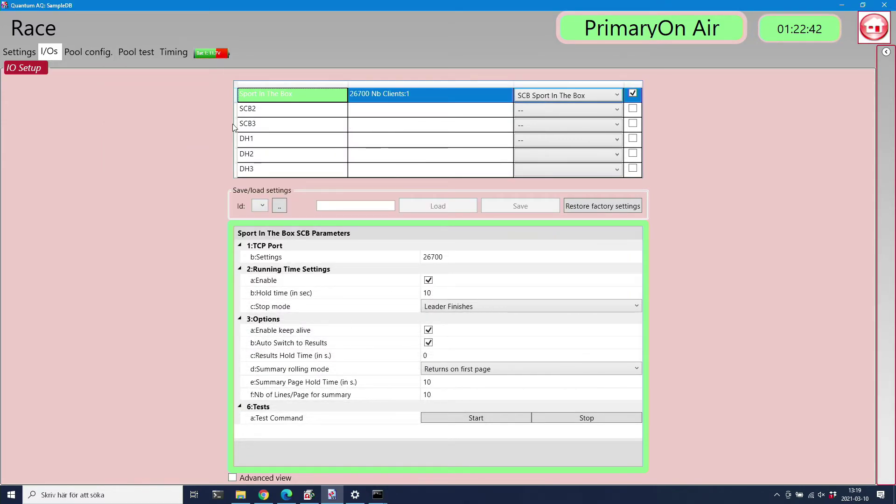
{"action": "left_click", "coordinate": [182, 57]}
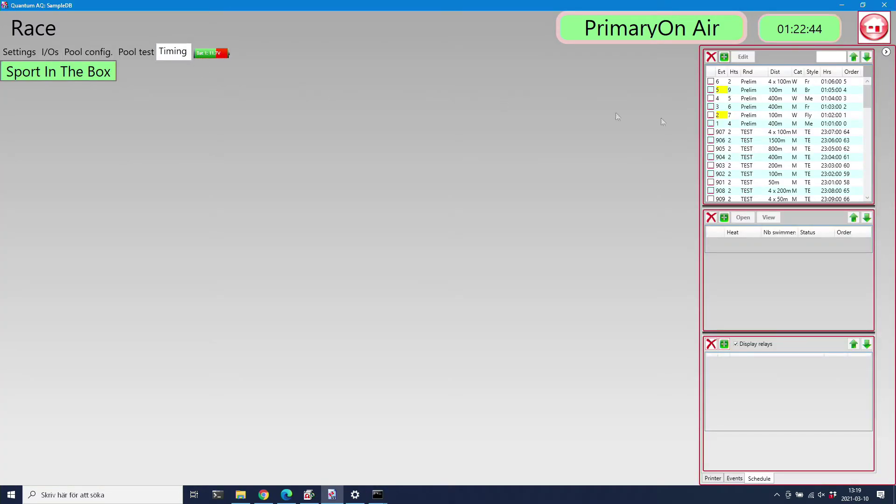
{"action": "left_click", "coordinate": [68, 71]}
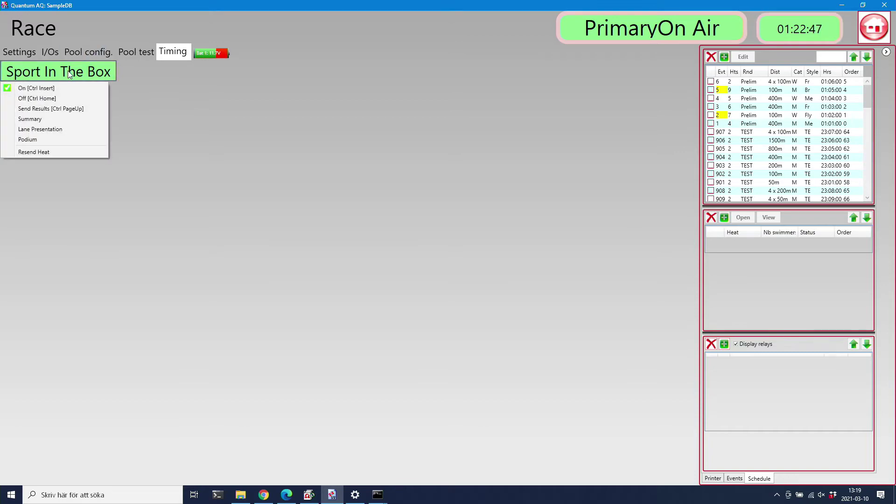
{"action": "left_click", "coordinate": [255, 132]}
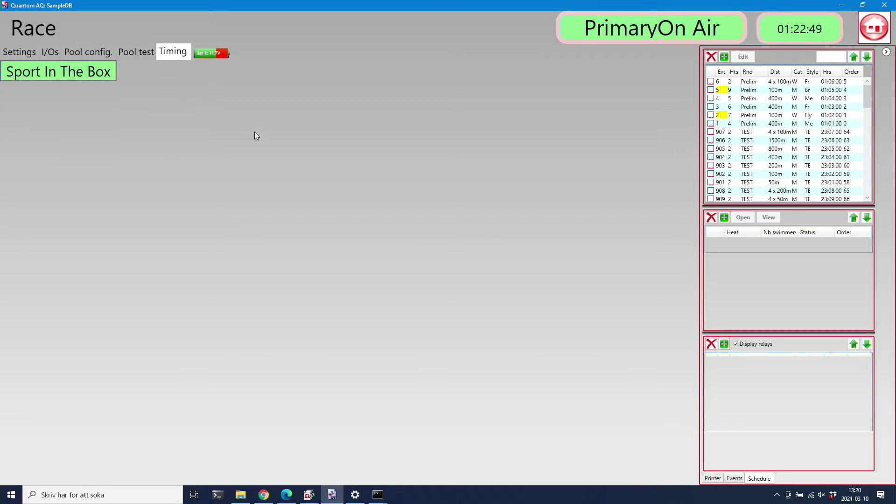
- Open heat 3 of event 4, the women's 400m medley prelim, for timing
{"action": "left_click", "coordinate": [776, 99]}
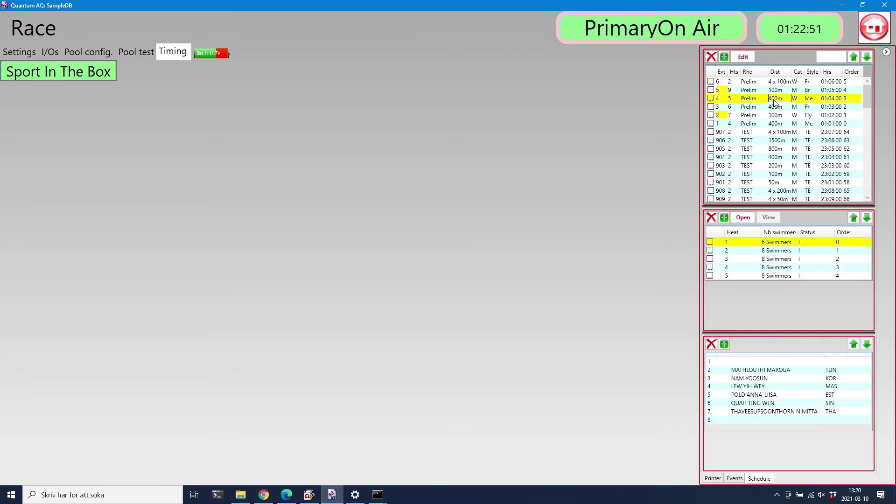
{"action": "left_click", "coordinate": [761, 260]}
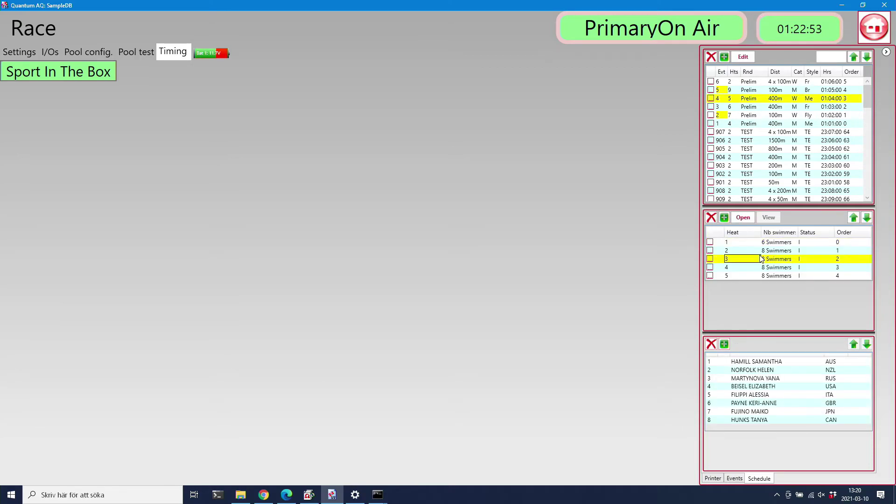
{"action": "left_click", "coordinate": [743, 218]}
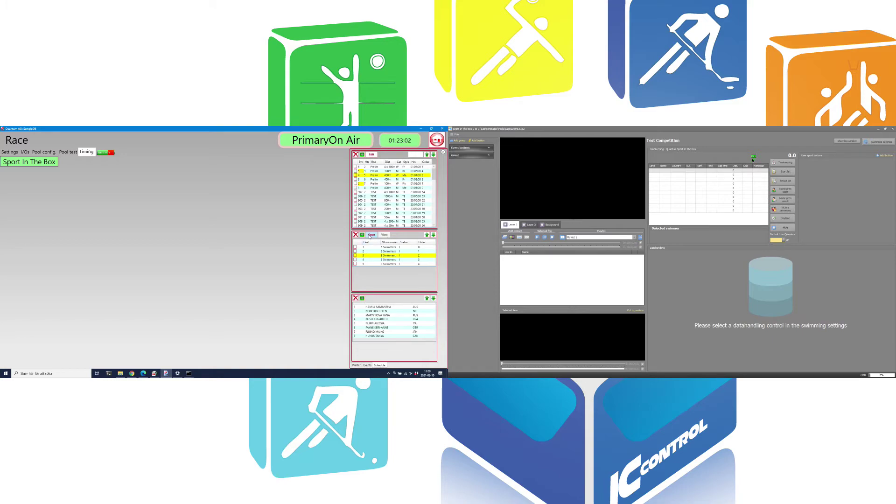
{"action": "left_click", "coordinate": [371, 236]}
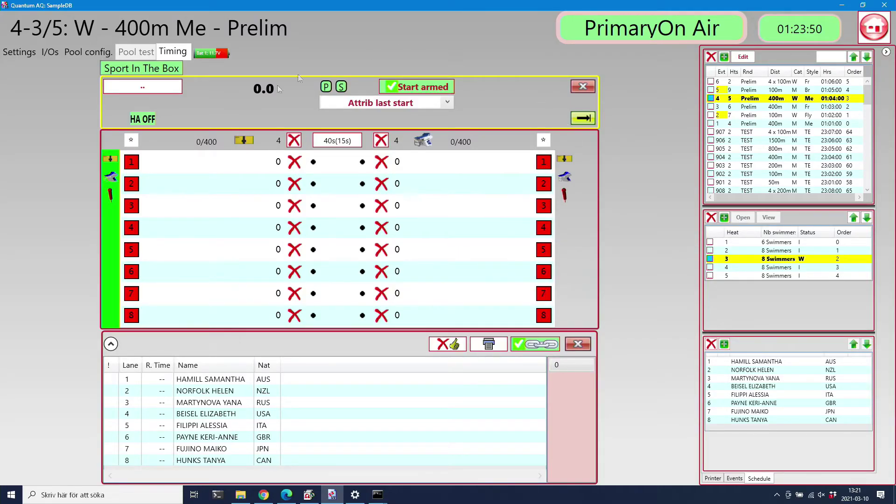
- Run the lane presentation on the Sport In The Box output for lanes 1 to 5, advancing one swimmer at a time, and close it
{"action": "left_click", "coordinate": [158, 70]}
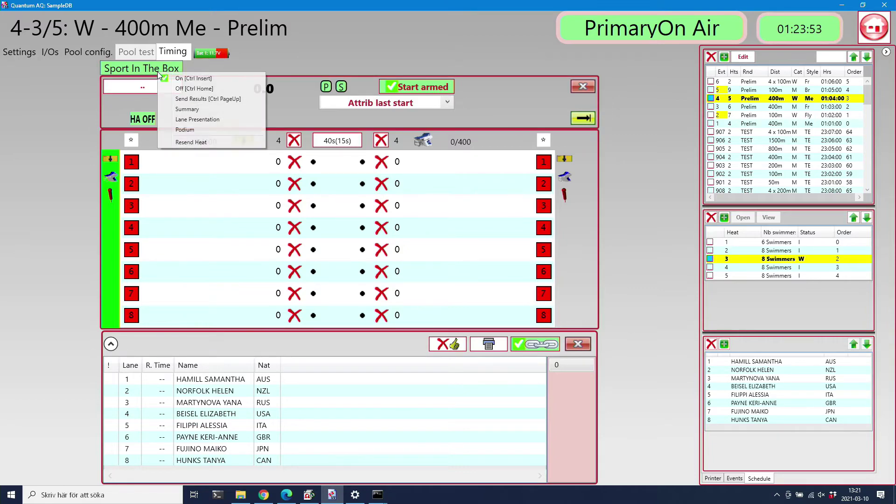
{"action": "left_click", "coordinate": [212, 121]}
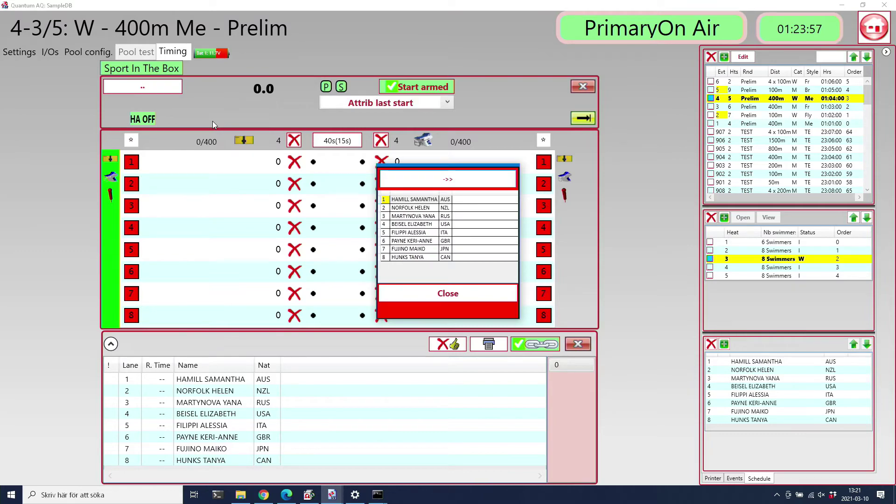
{"action": "left_click", "coordinate": [393, 203]}
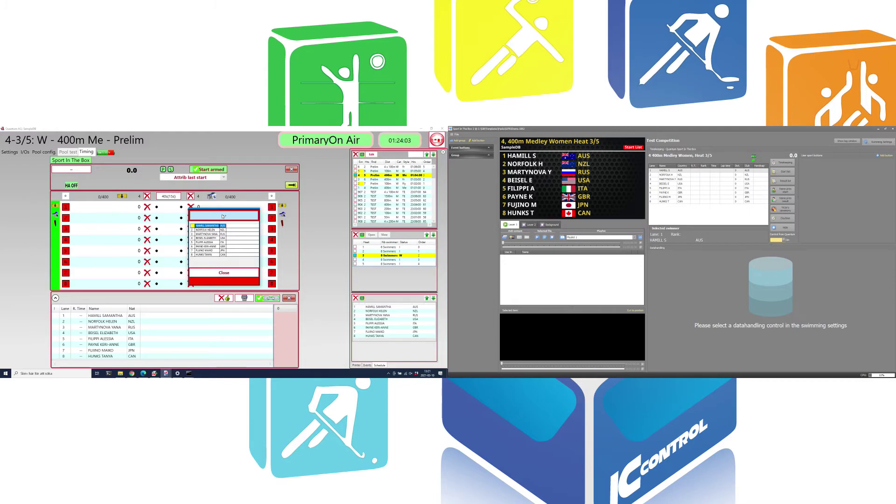
{"action": "left_click", "coordinate": [223, 216]}
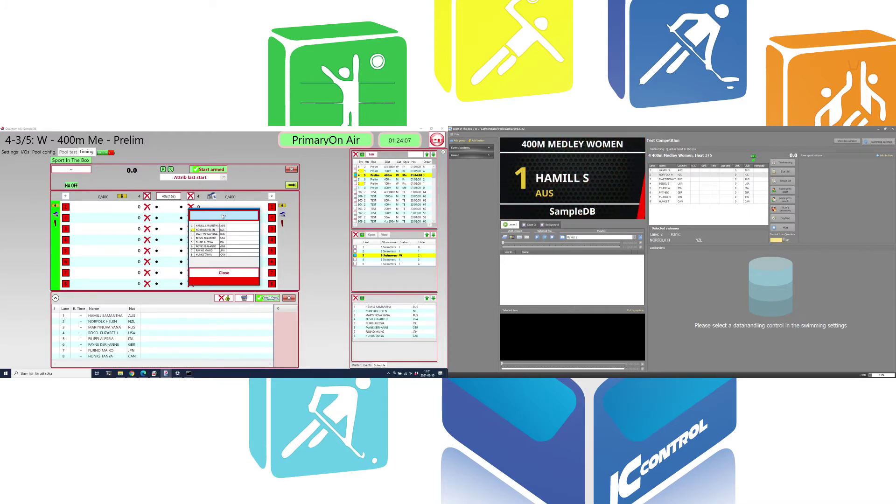
{"action": "left_click", "coordinate": [223, 216]}
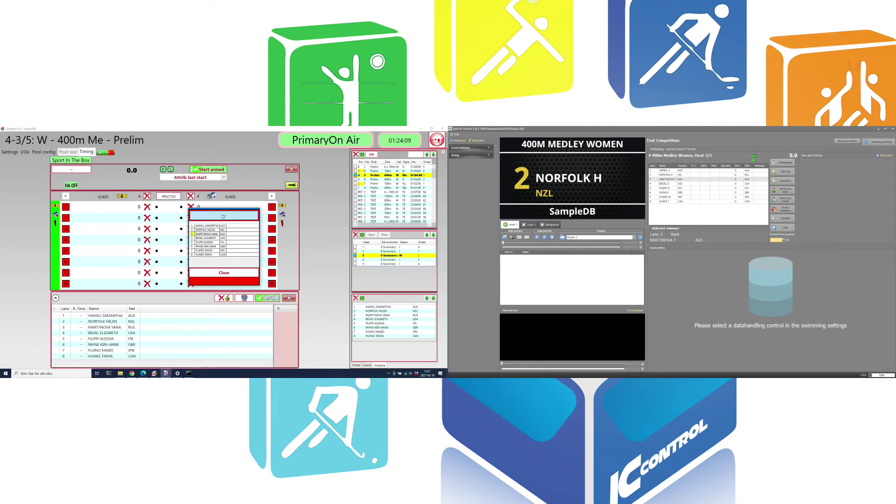
{"action": "left_click", "coordinate": [223, 216]}
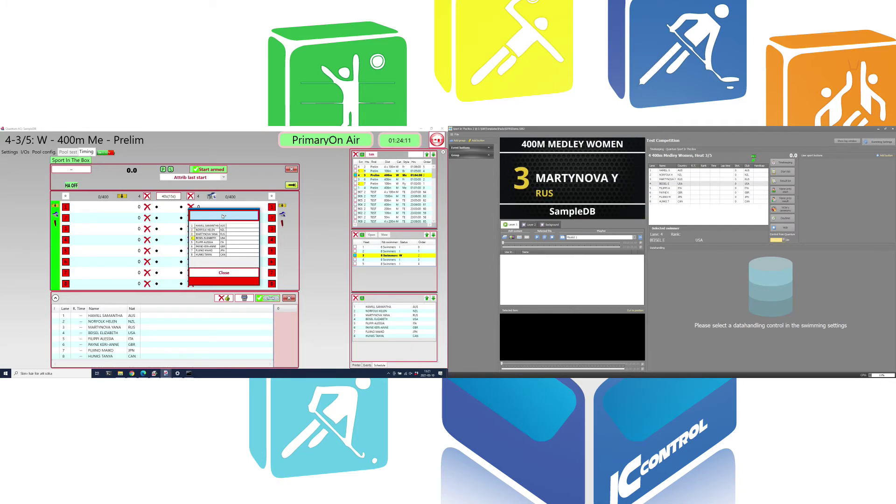
{"action": "left_click", "coordinate": [223, 216]}
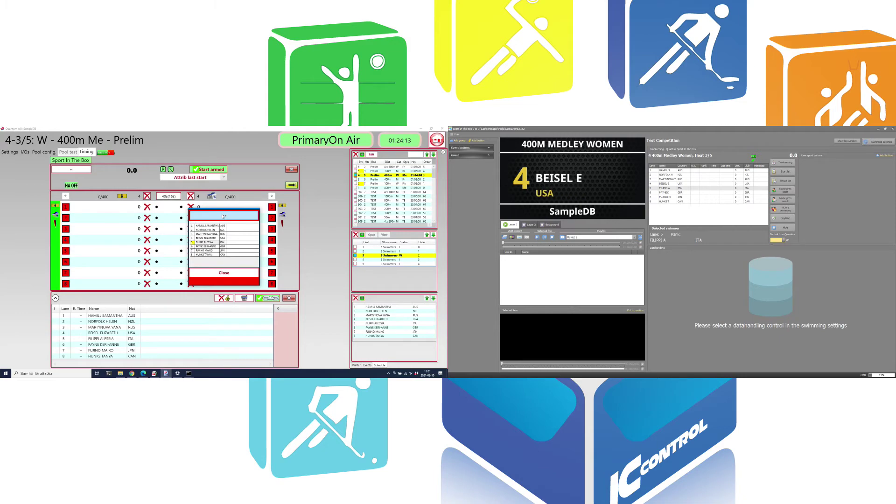
{"action": "left_click", "coordinate": [223, 216]}
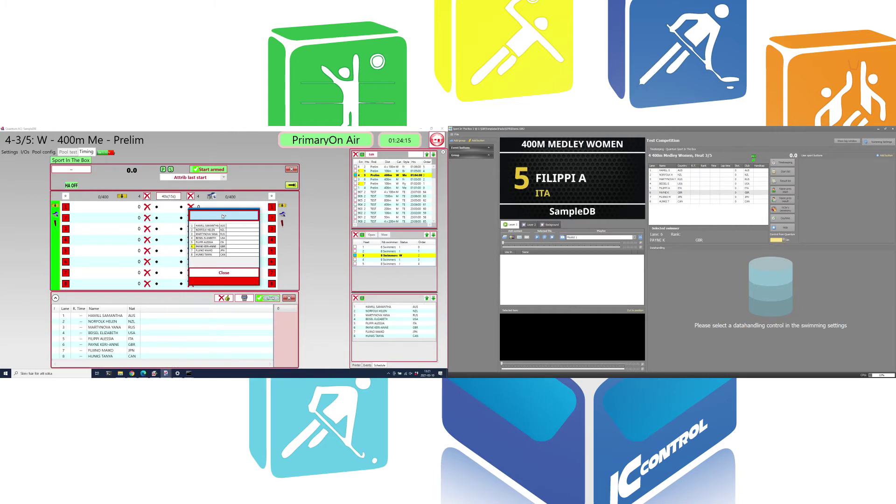
{"action": "left_click", "coordinate": [214, 274]}
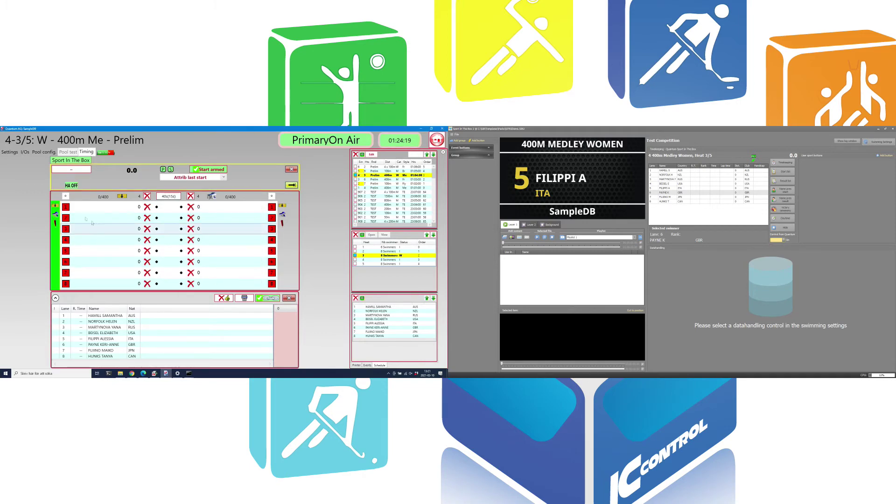
- Resend the current heat to the Sport In The Box output
{"action": "left_click", "coordinate": [67, 160]}
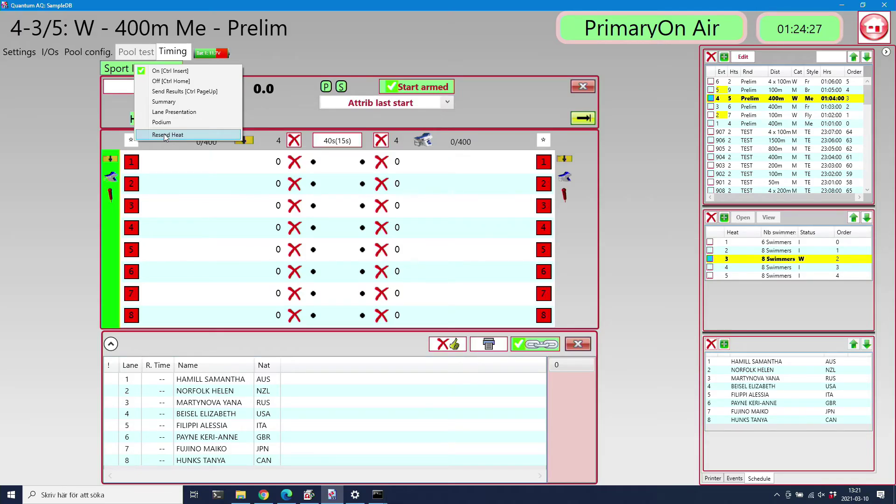
{"action": "left_click", "coordinate": [164, 134]}
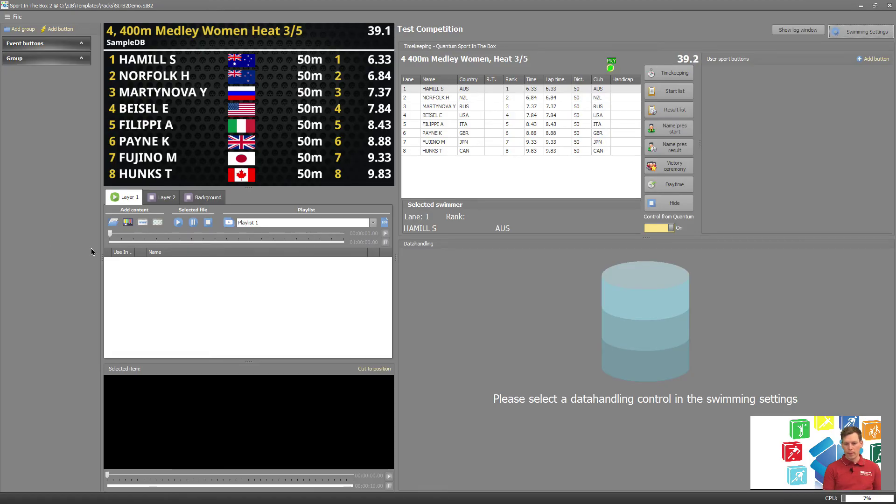
- Add a new video window in the general settings and set its source to the Main screen controller
{"action": "left_click", "coordinate": [17, 17]}
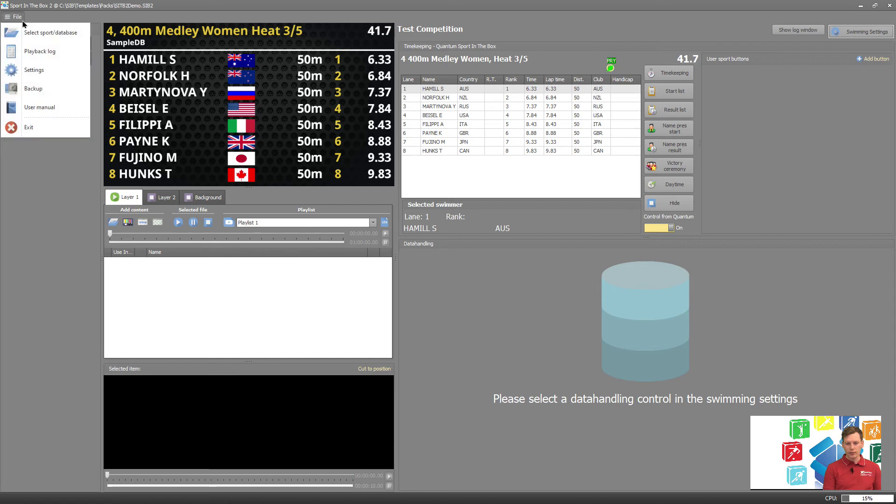
{"action": "left_click", "coordinate": [32, 71]}
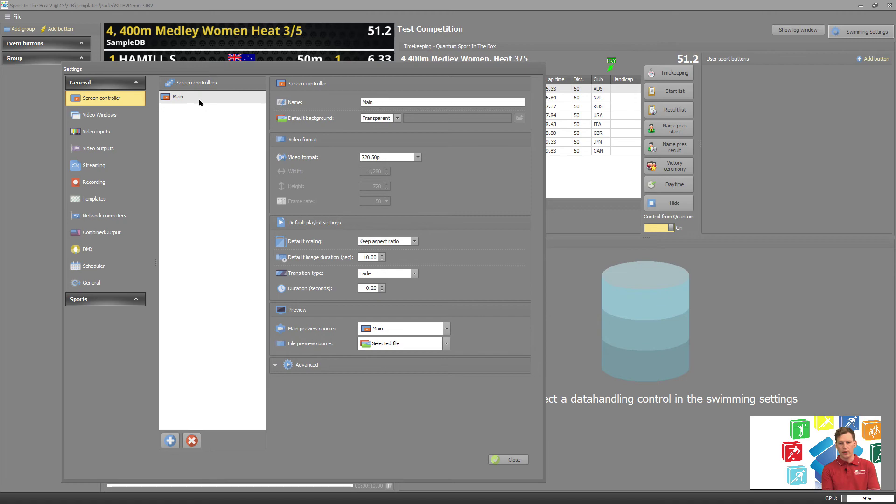
{"action": "left_click", "coordinate": [107, 116]}
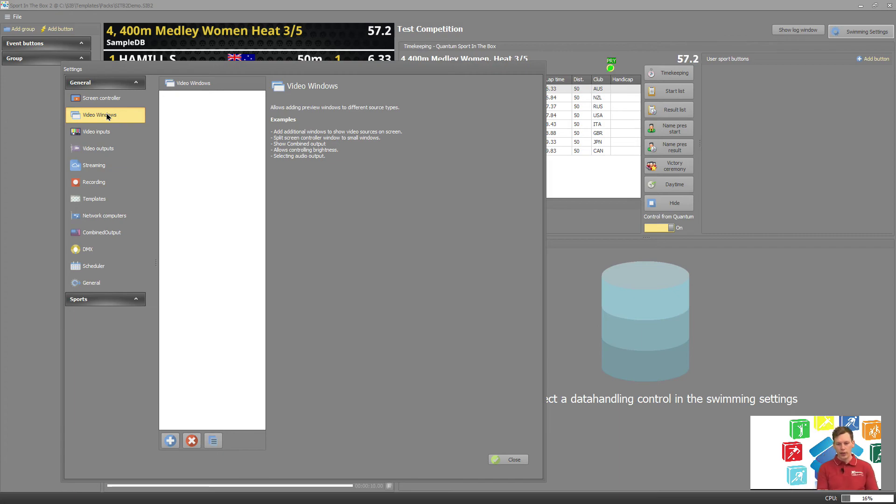
{"action": "left_click", "coordinate": [170, 441]}
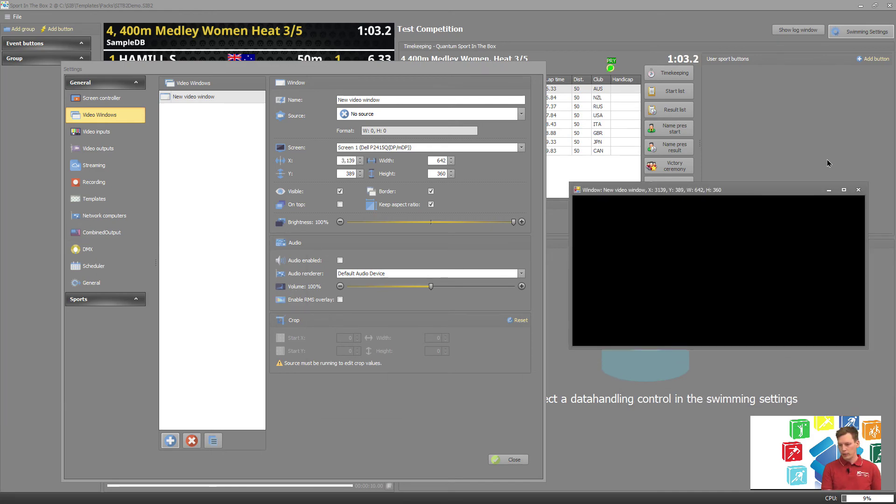
{"action": "left_click", "coordinate": [356, 115]}
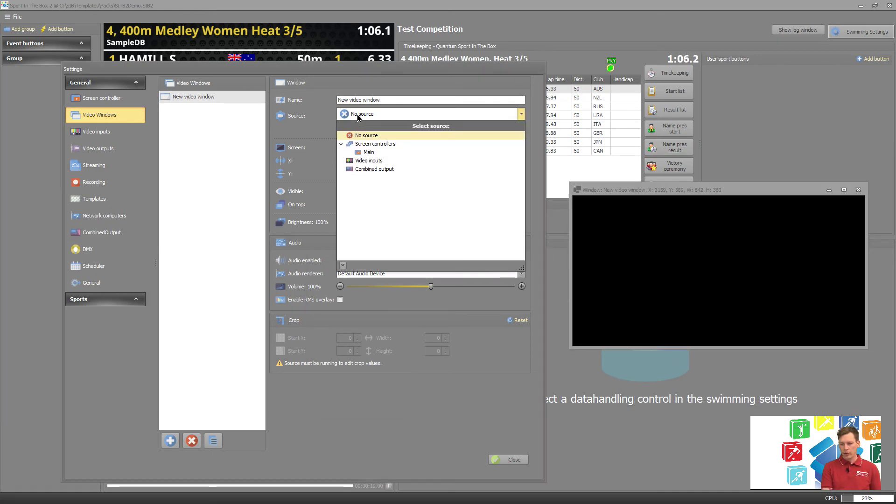
{"action": "left_click", "coordinate": [369, 153]}
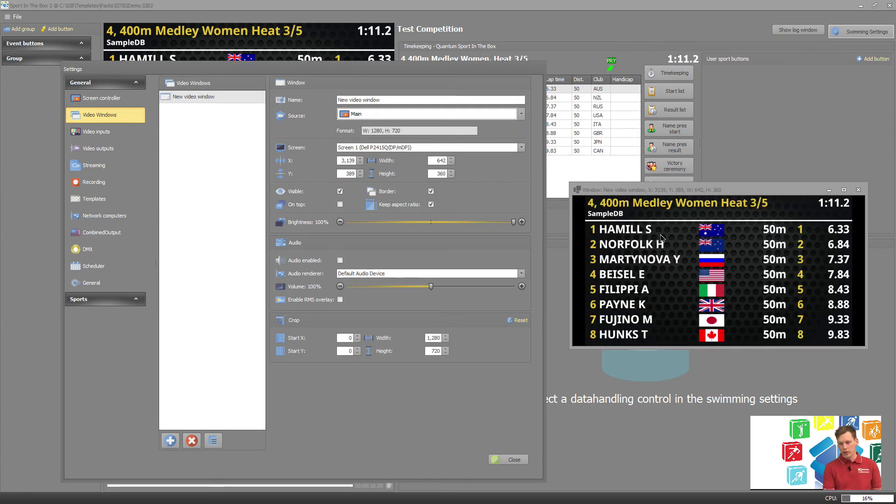
- Position the new video window at X 1920 and Y 0
{"action": "left_click", "coordinate": [348, 161]}
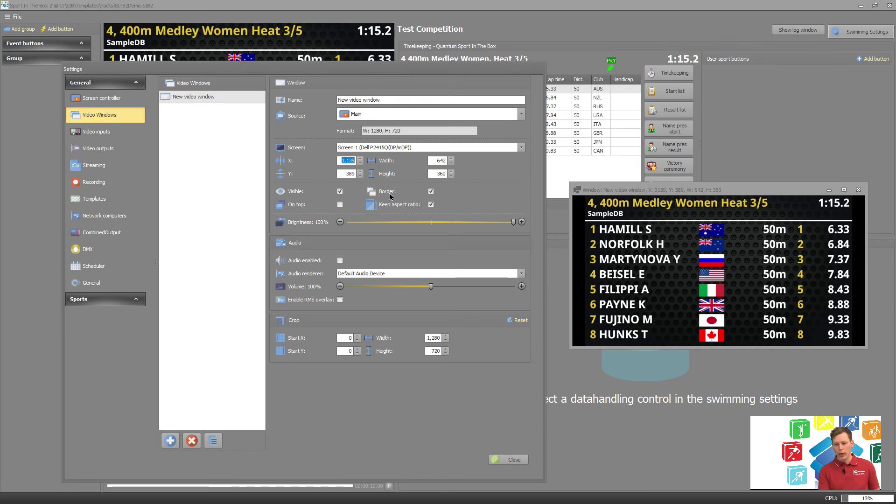
{"action": "left_click", "coordinate": [343, 175]}
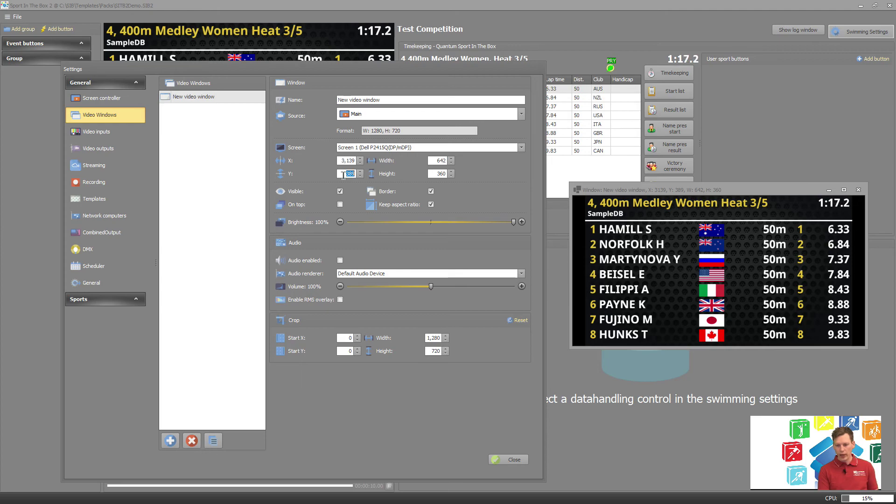
{"action": "left_click", "coordinate": [343, 161]}
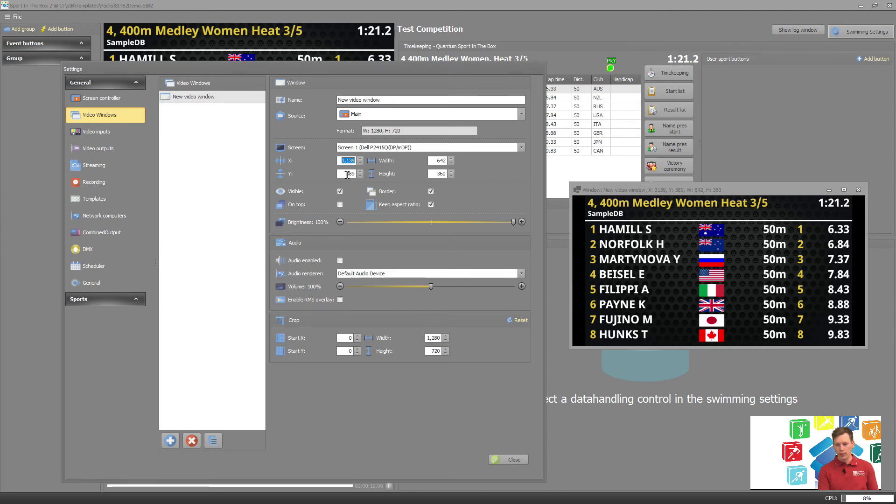
{"action": "type", "text": "1920"}
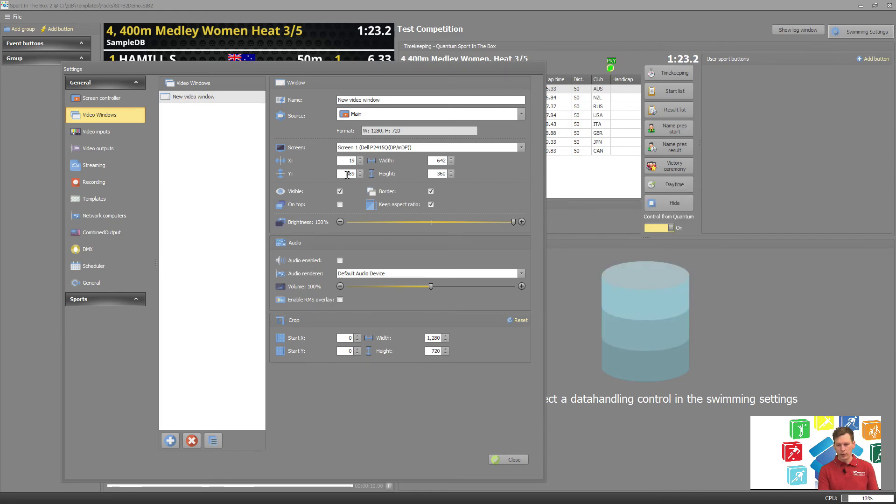
{"action": "double_click", "coordinate": [350, 174]}
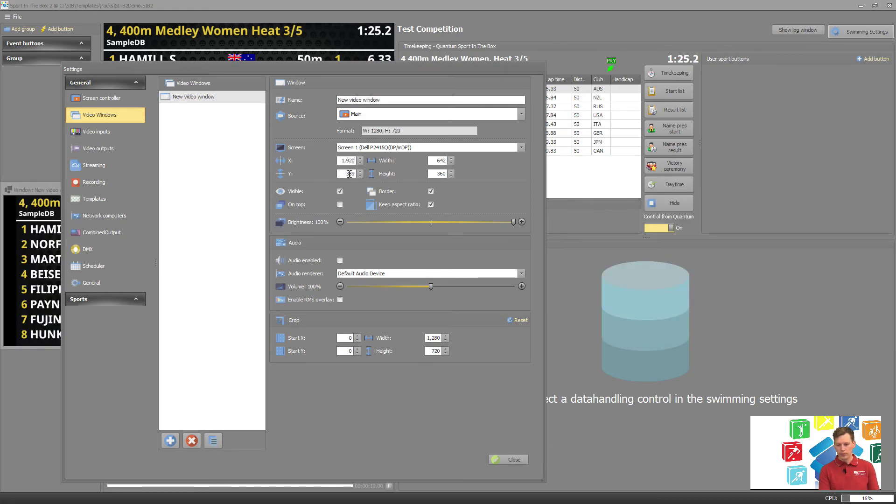
{"action": "type", "text": "0"}
- Move the settings dialog clear of the video window and set the window's size to 1280 wide by 720 high
{"action": "left_click_drag", "start_coordinate": [337, 75], "coordinate": [613, 87]}
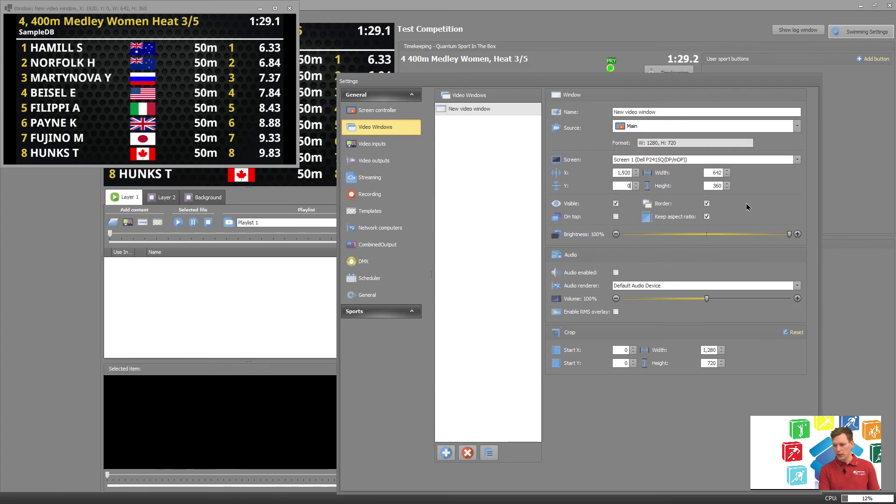
{"action": "double_click", "coordinate": [715, 184]}
{"action": "double_click", "coordinate": [713, 173]}
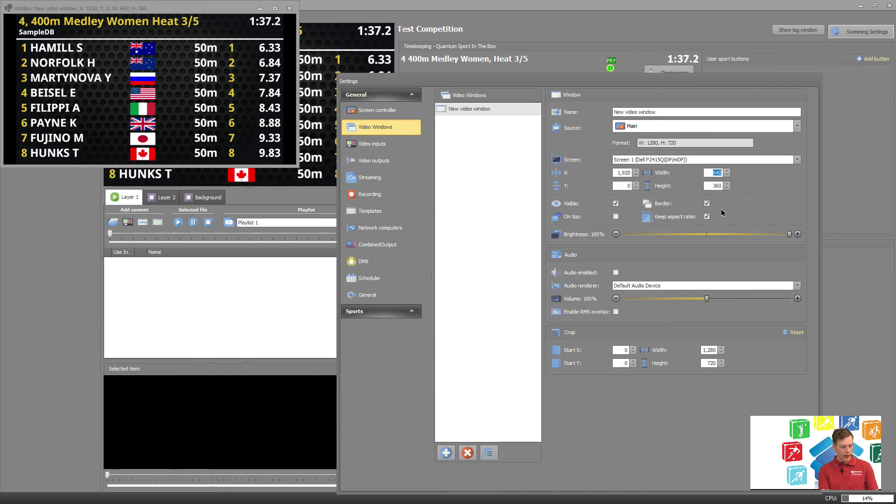
{"action": "type", "text": "1,2"}
{"action": "type", "text": "80"}
{"action": "key", "text": "Tab"}
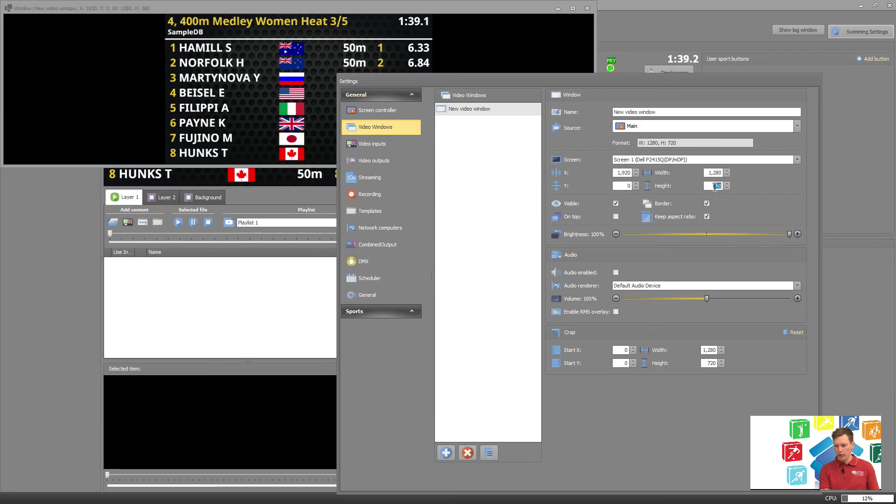
{"action": "type", "text": "720"}
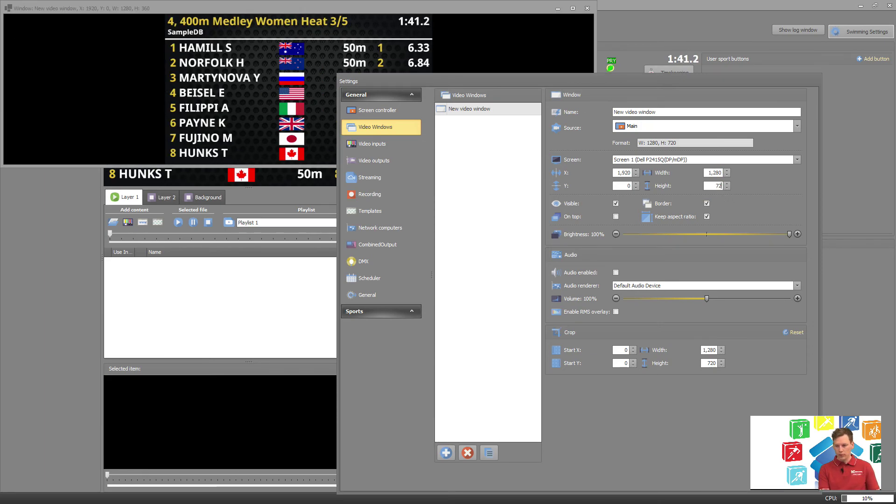
{"action": "key", "text": "Tab"}
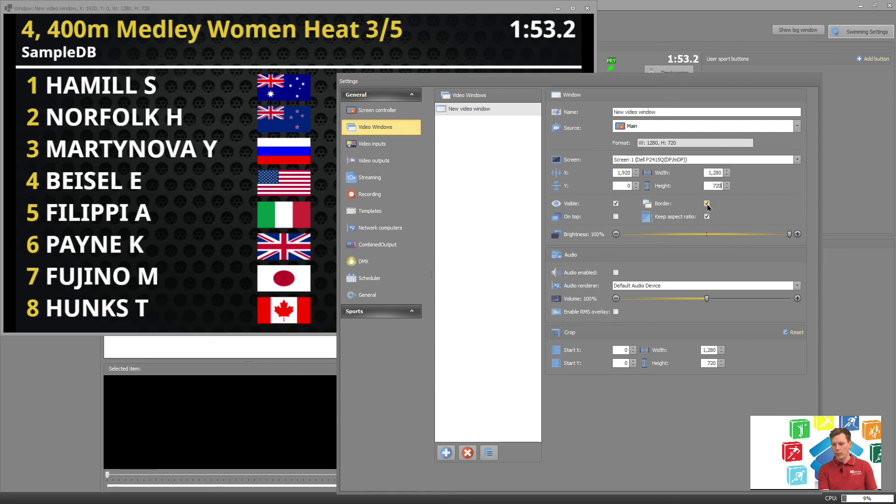
- Remove the video window's border, enable its audio, and close the settings
{"action": "left_click", "coordinate": [707, 203]}
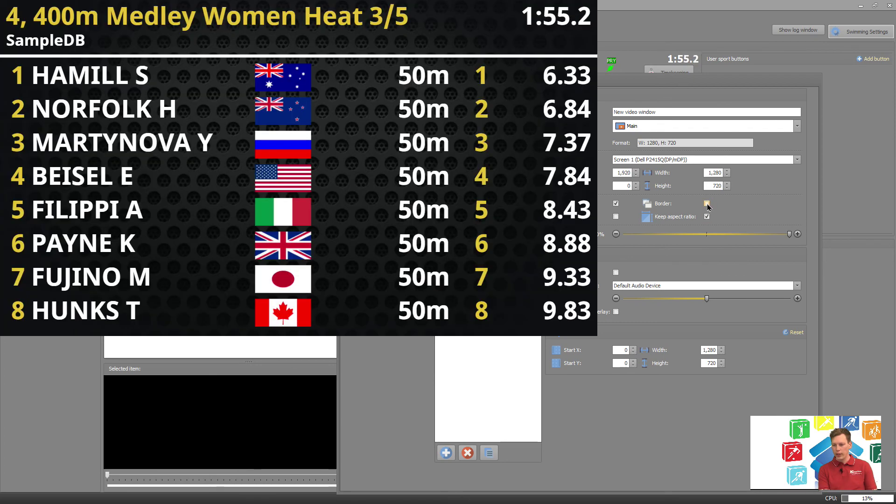
{"action": "left_click_drag", "start_coordinate": [640, 85], "coordinate": [707, 73]}
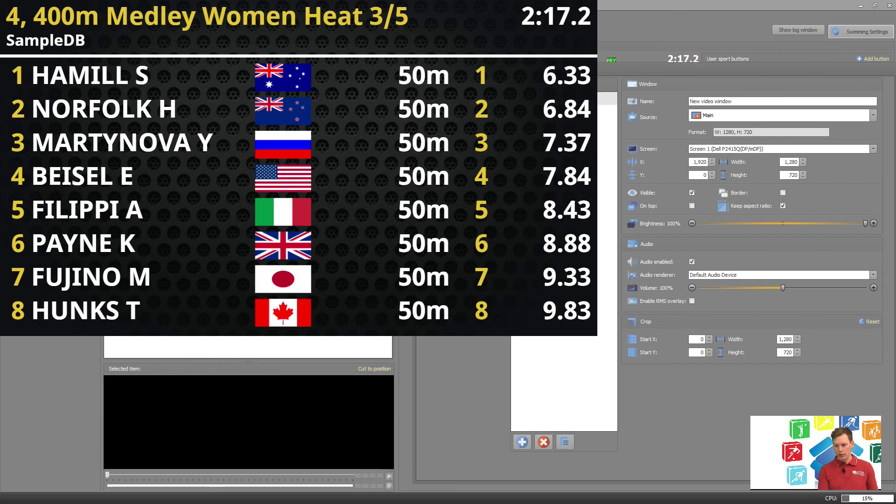
{"action": "key", "text": "Escape"}
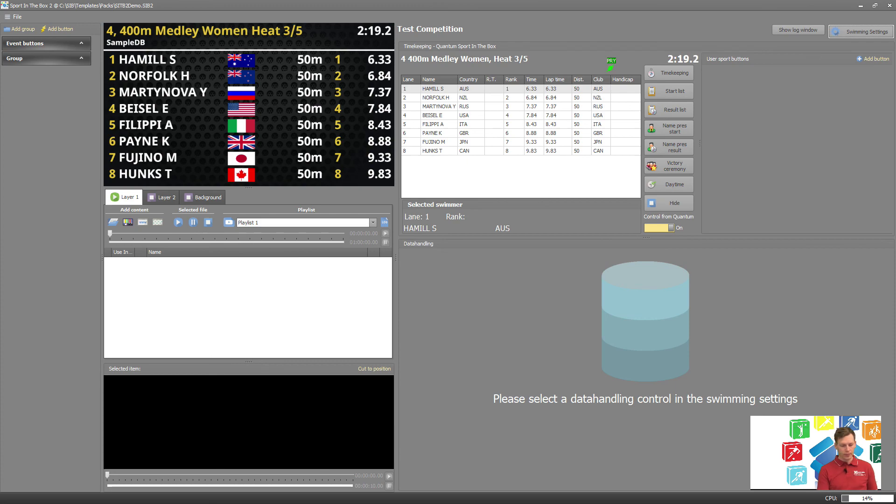